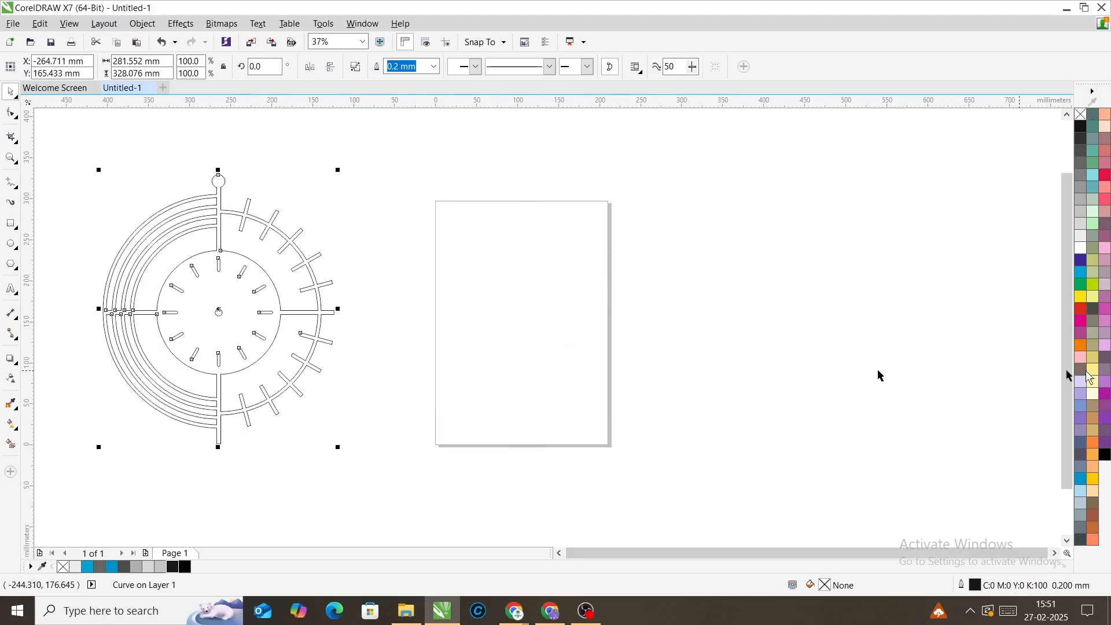
- Fill the outlined reference clock artwork with black
left_click(1107, 459)
left_click(642, 379)
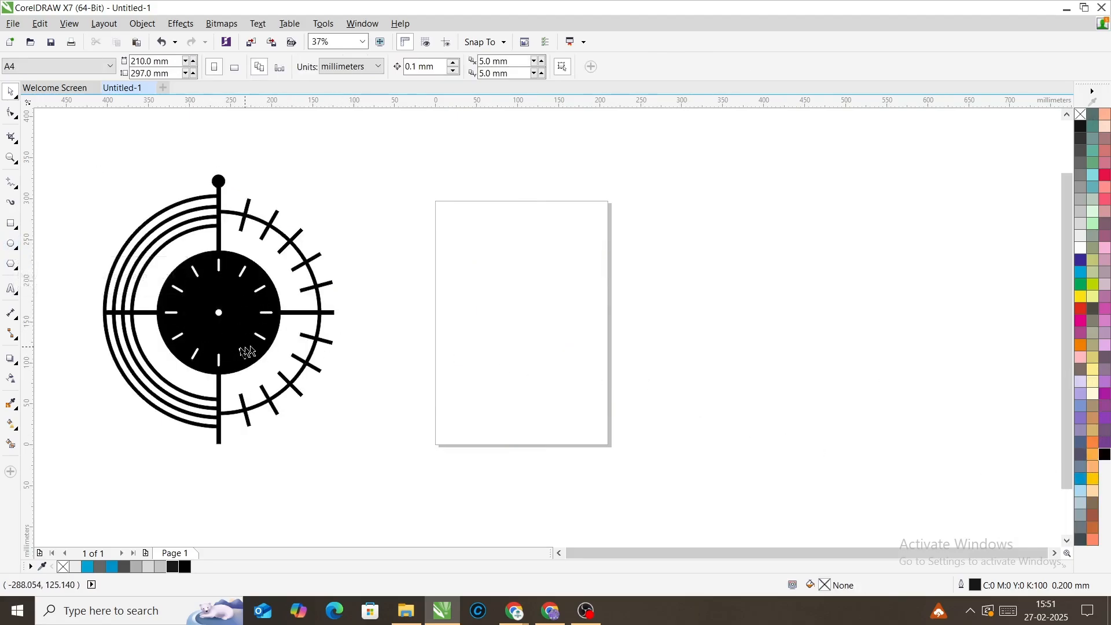
- Draw a circle centred on the page and set its size to 200 by 200 mm
left_click(11, 244)
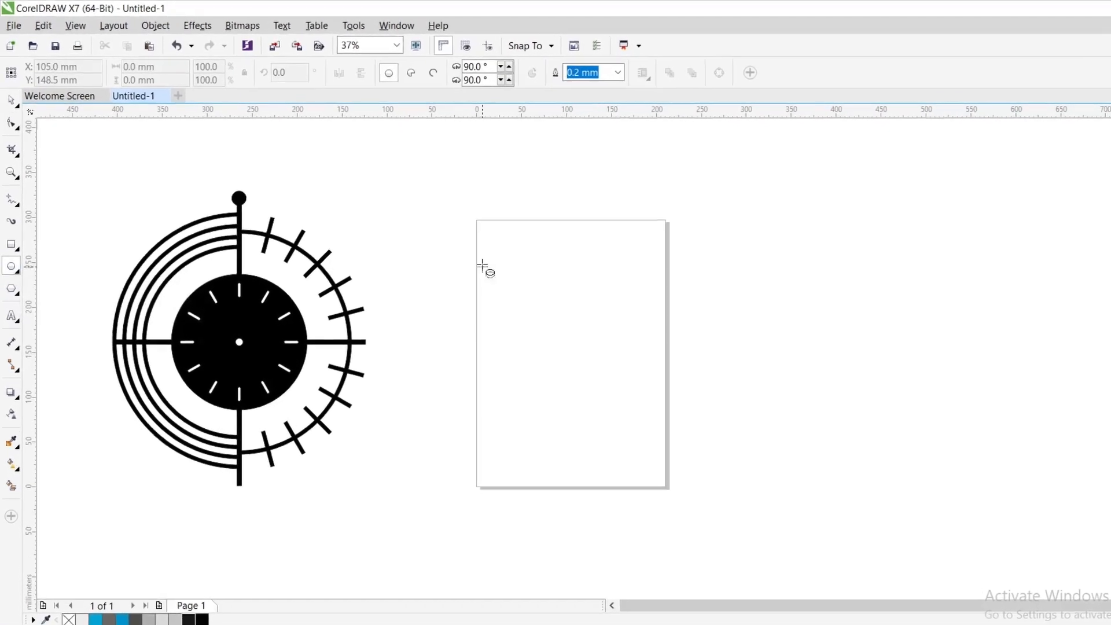
left_click_drag(443, 241, 545, 356)
left_click_drag(618, 403, 665, 445)
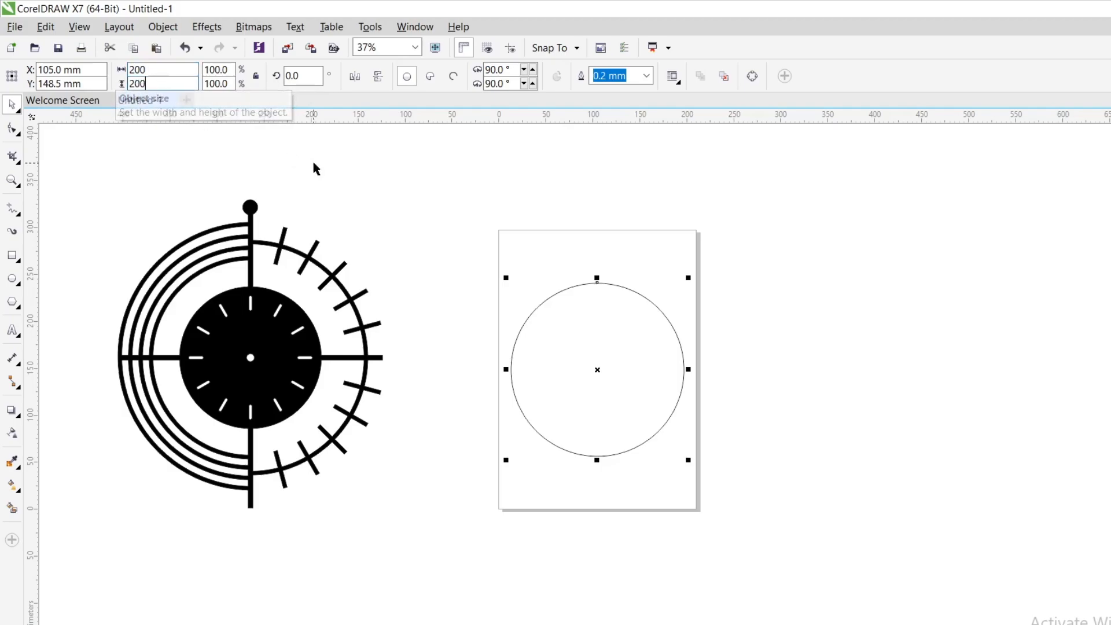
left_click(442, 232)
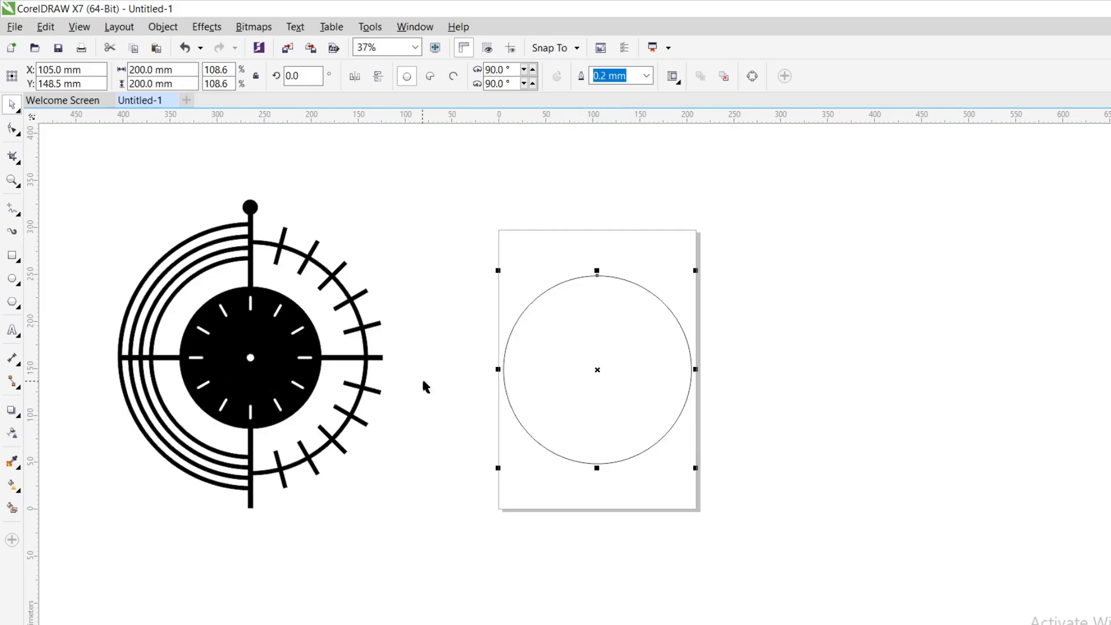
- Move the black clock further left and build four page-centred circles around the 200 mm circle, from about 268 mm to about 338 mm in diameter
left_click_drag(264, 327, 226, 327)
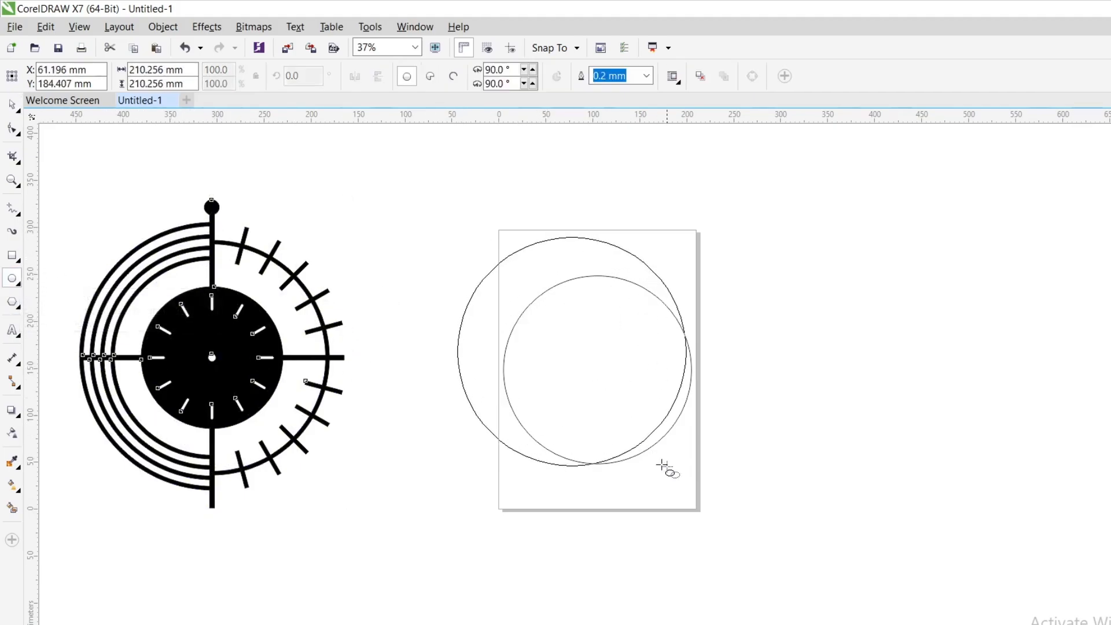
left_click_drag(661, 465, 690, 490)
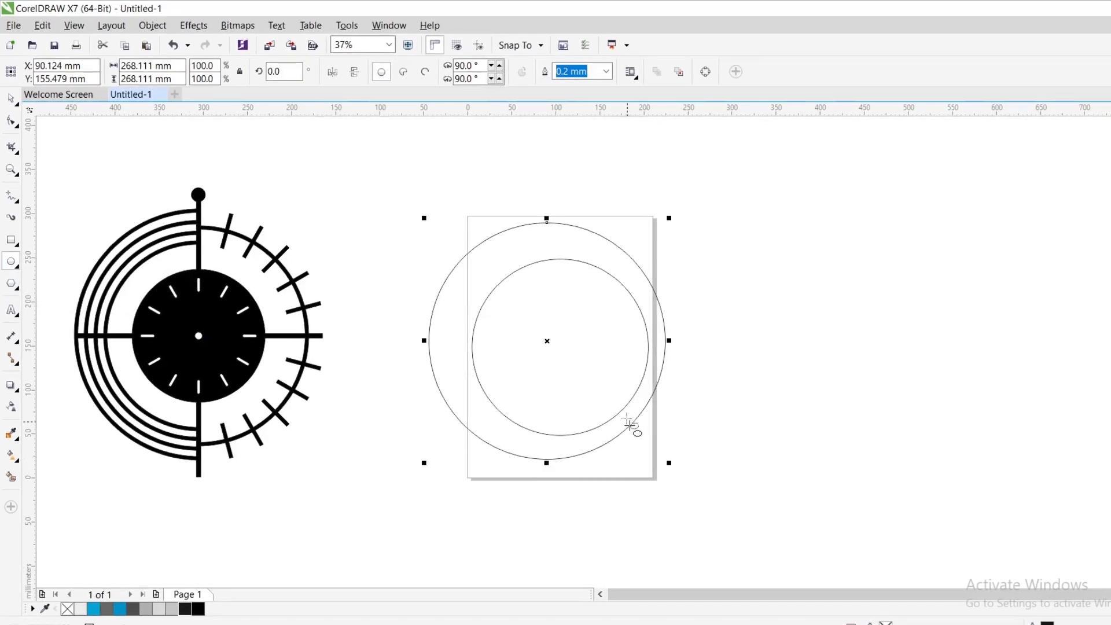
key("p")
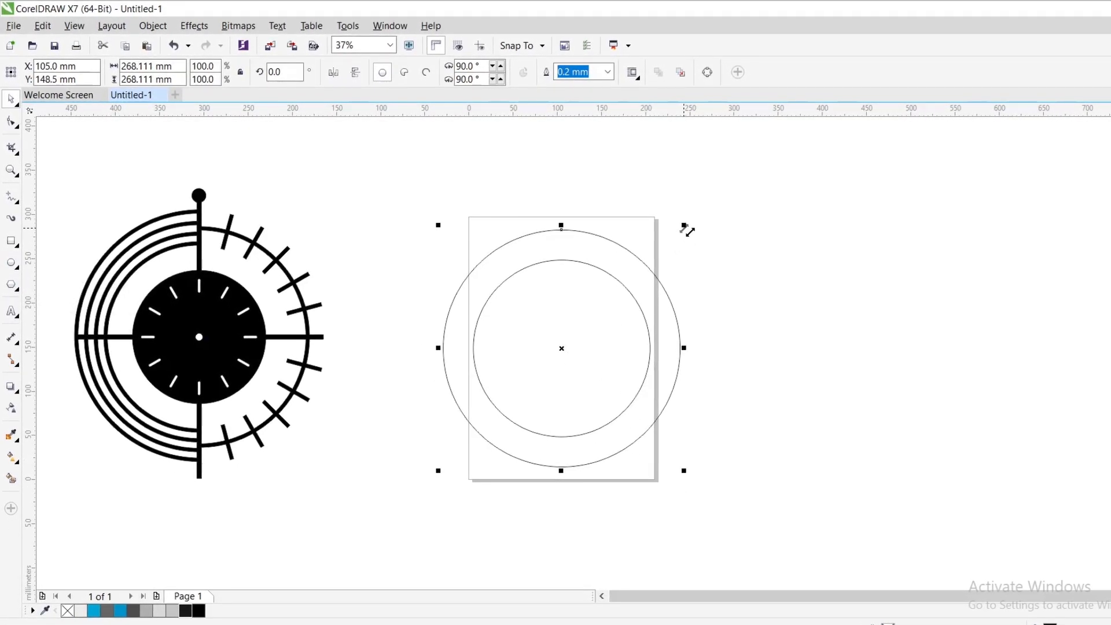
left_click_drag(711, 210, 716, 214)
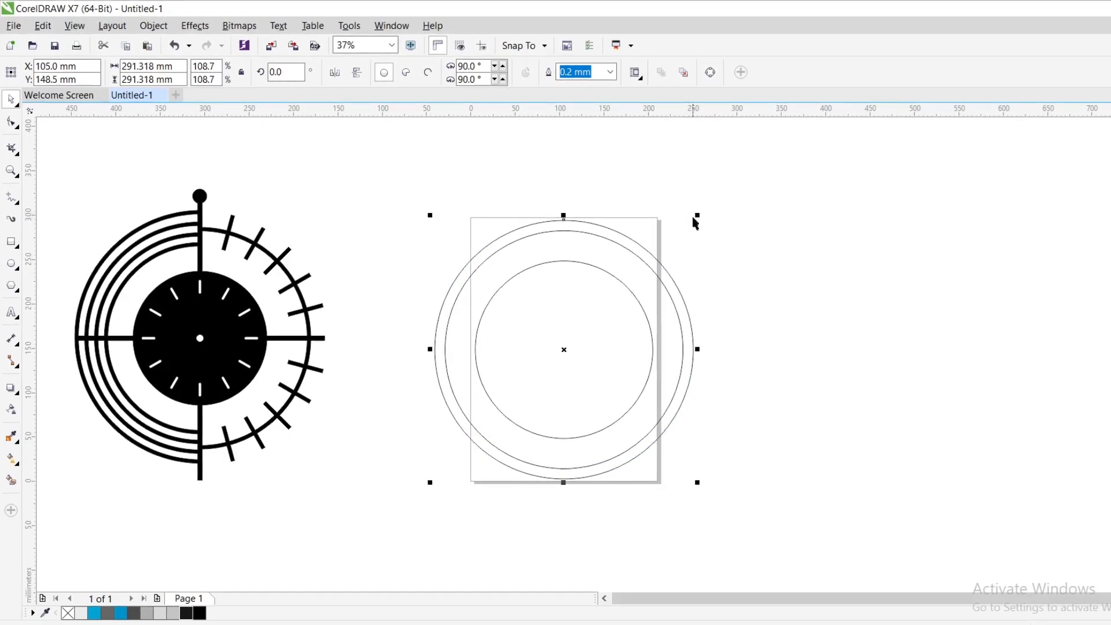
key("ctrl+r")
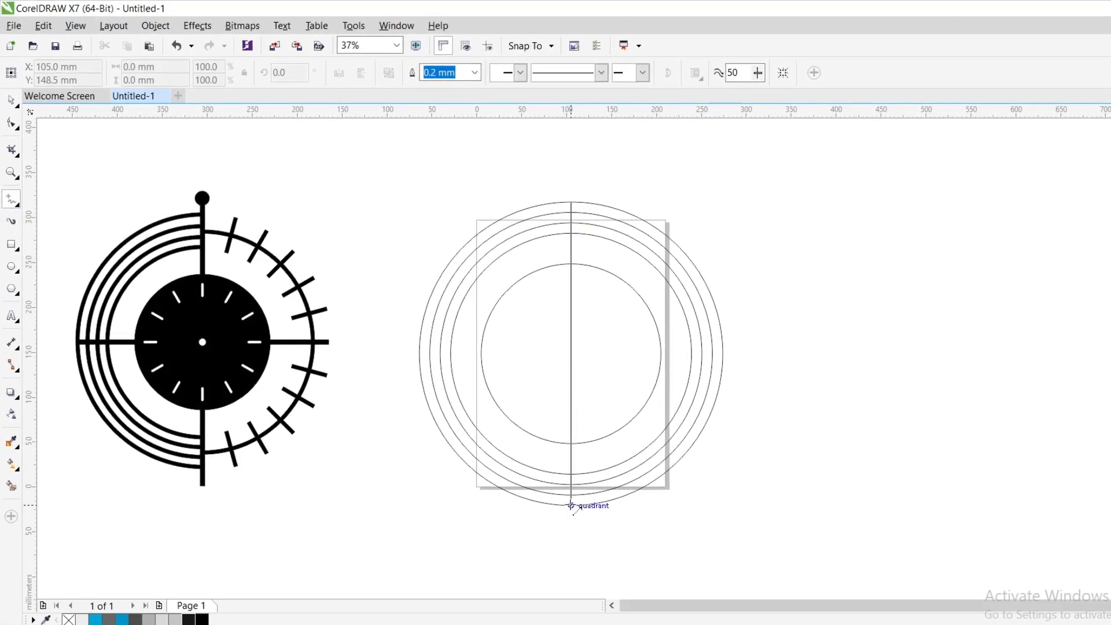
- Draw vertical and horizontal centre lines across the outermost circle and stretch the vertical one at both ends to about 399 mm
key("Escape")
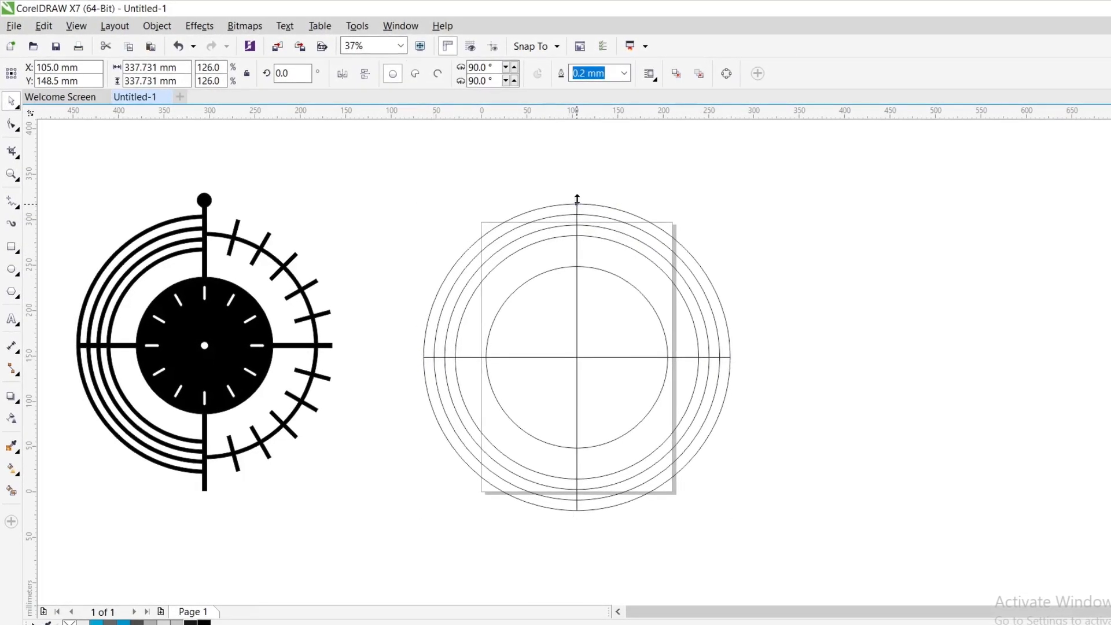
left_click_drag(577, 200, 580, 181)
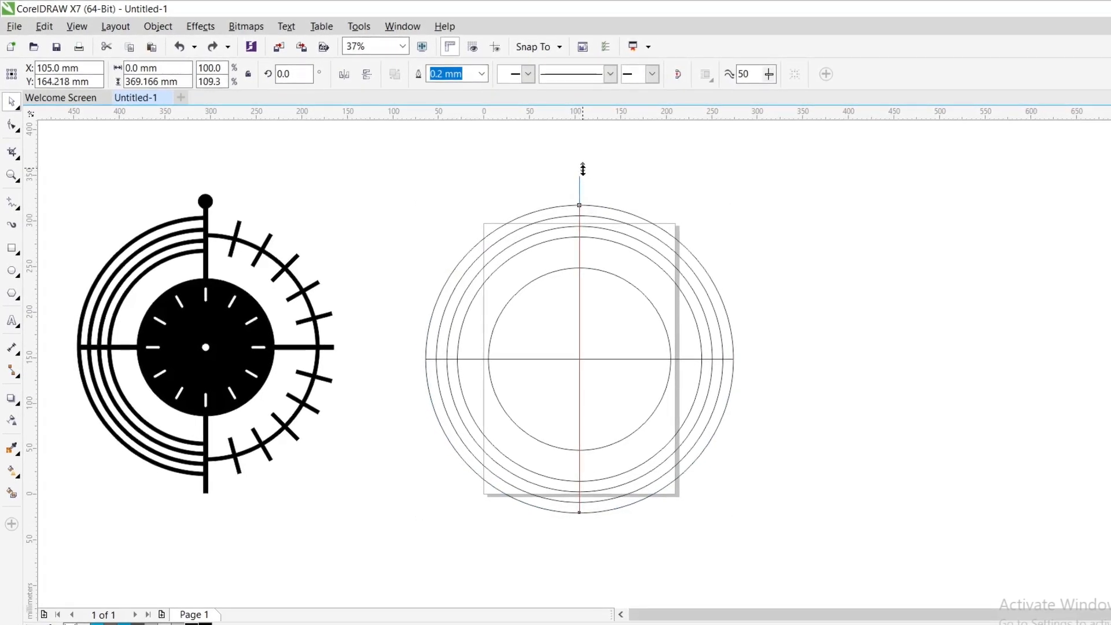
left_click_drag(581, 160, 581, 167)
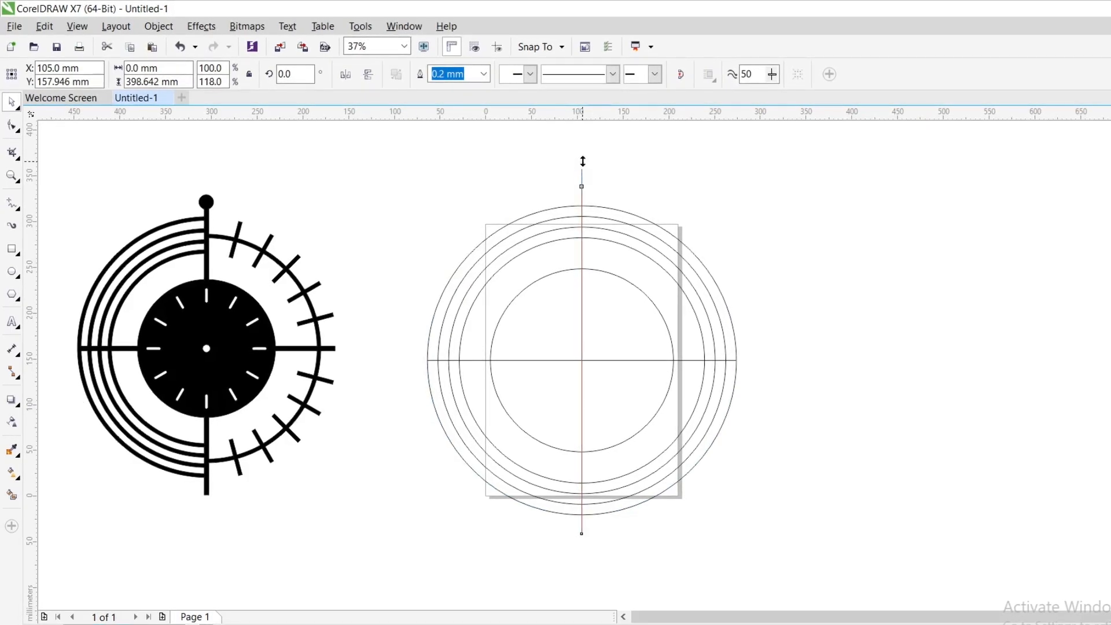
left_click_drag(582, 161, 583, 173)
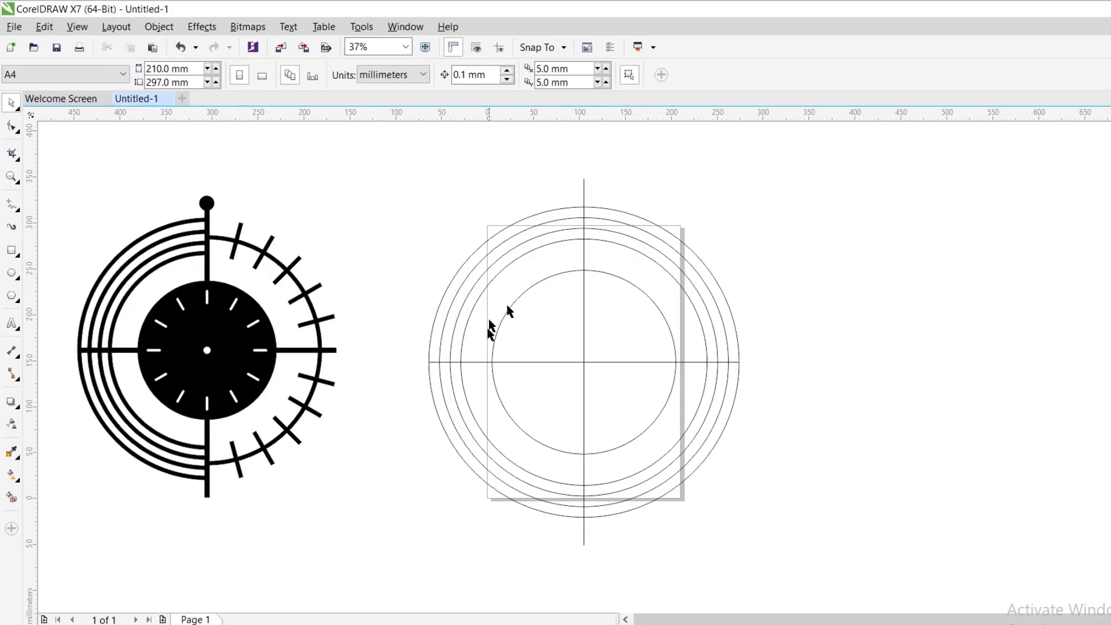
- Set the outline width of the vertical centre line to 5.0 mm and of the four outer circles to 4.0 mm
left_click(575, 242)
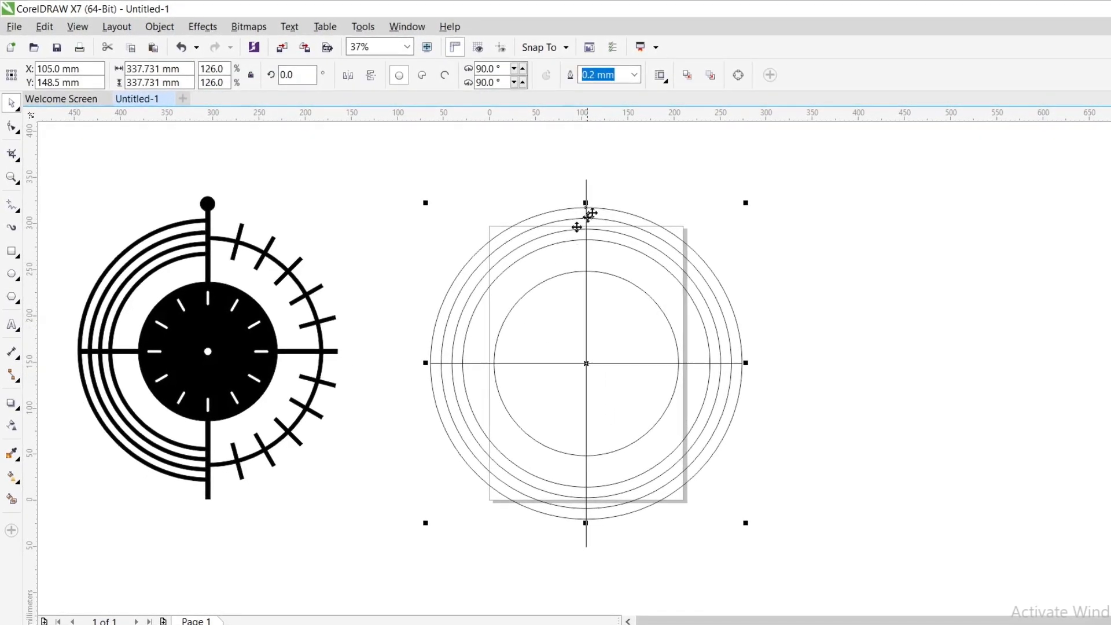
left_click(590, 187)
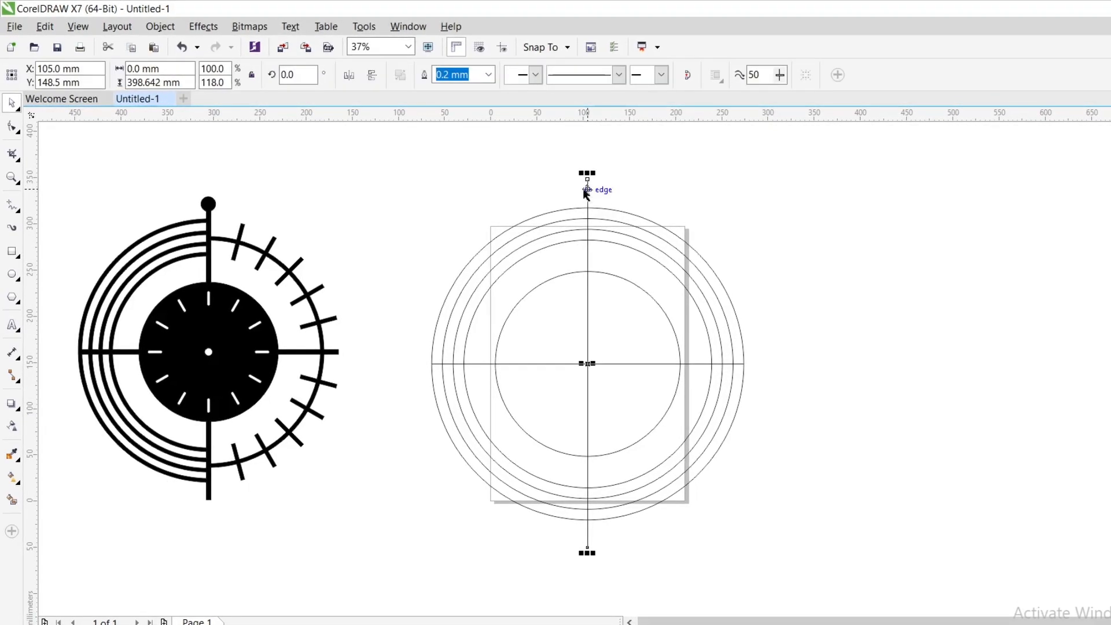
left_click(489, 75)
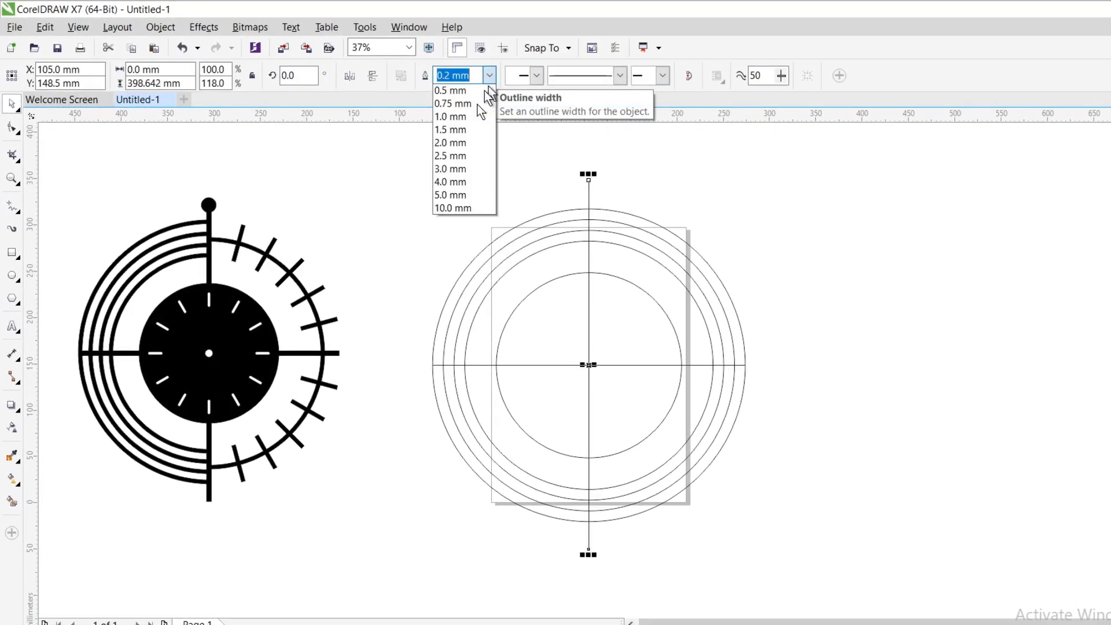
left_click(443, 254)
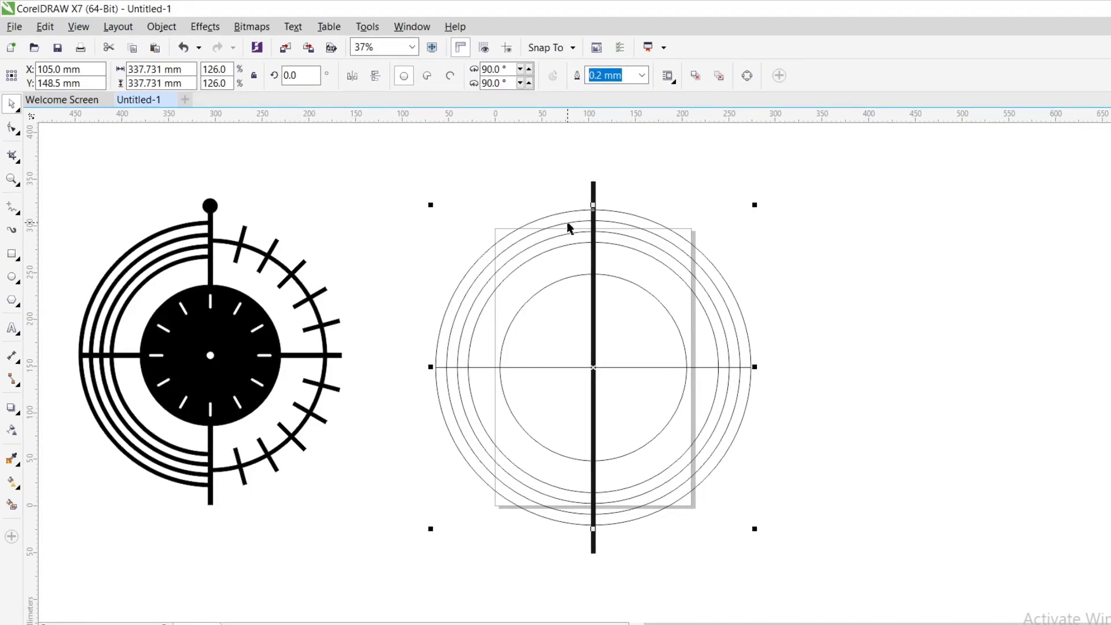
left_click(568, 225, "shift")
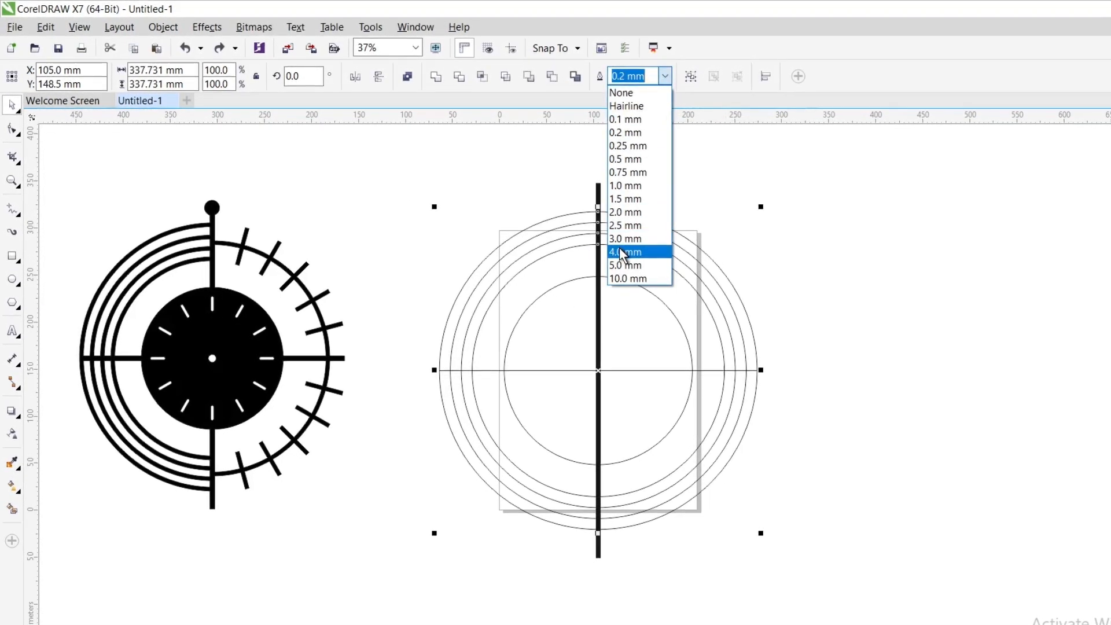
left_click(620, 252)
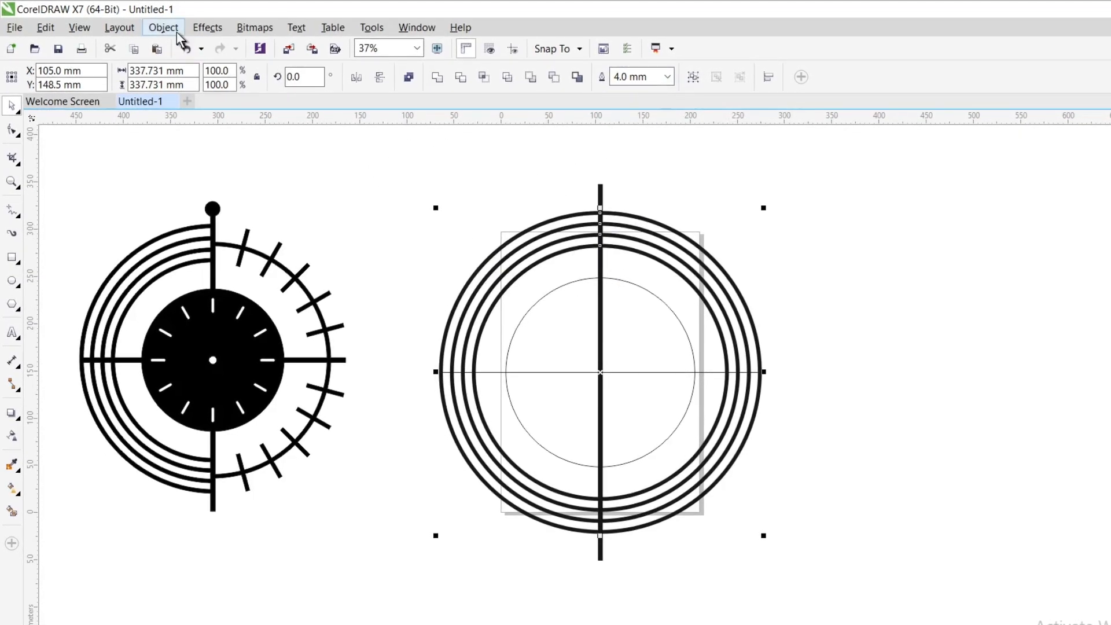
- Combine the four outer circles into one curve and convert its outline to an object
left_click(408, 77)
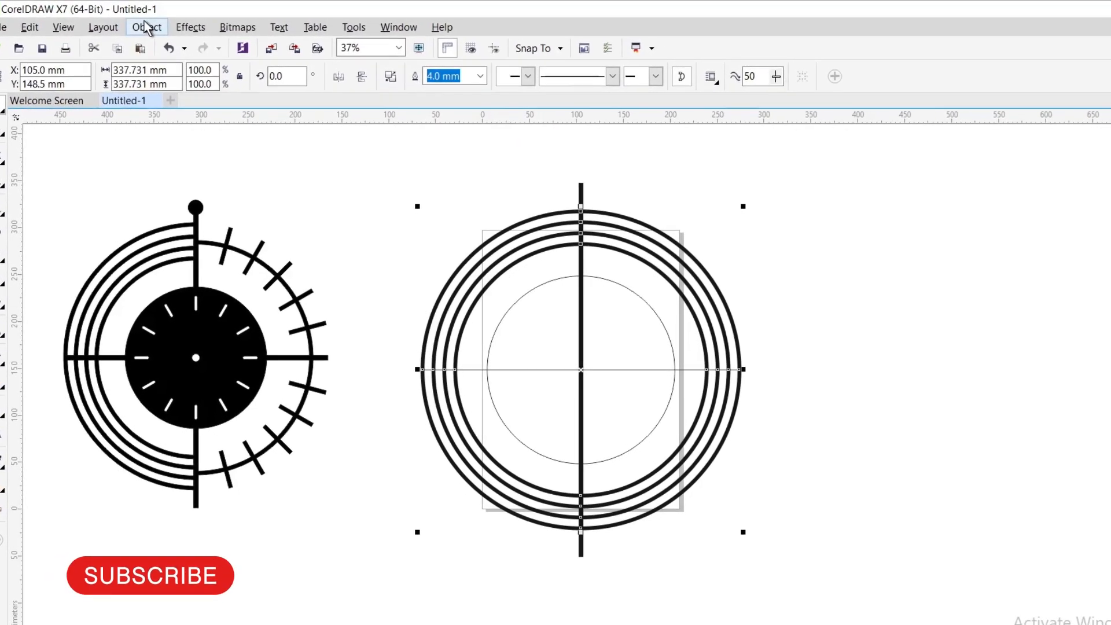
left_click(152, 27)
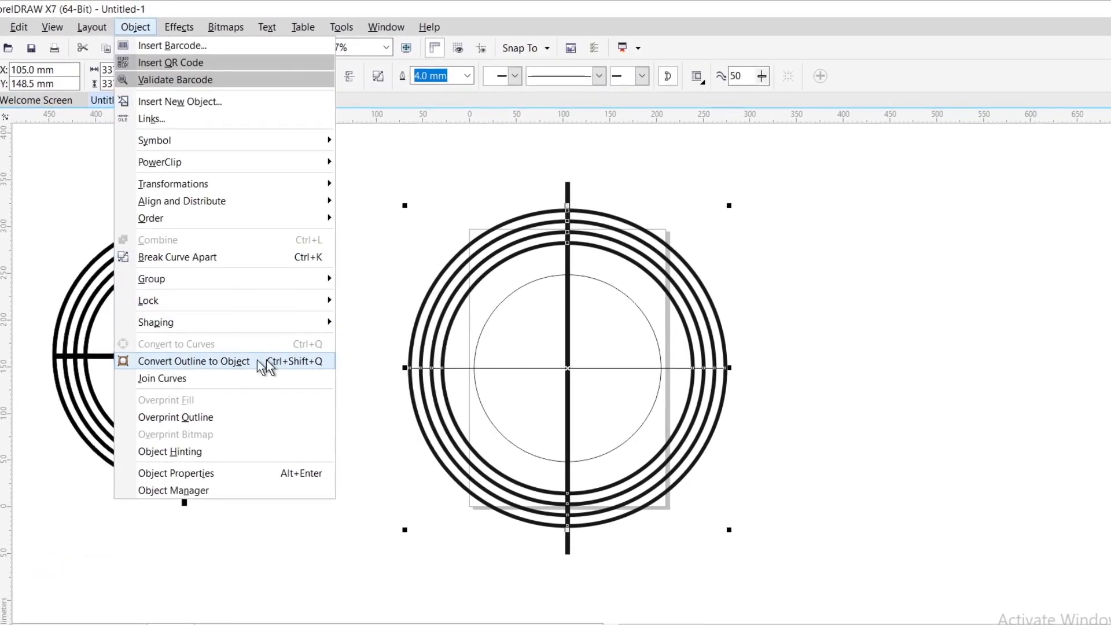
left_click(268, 361)
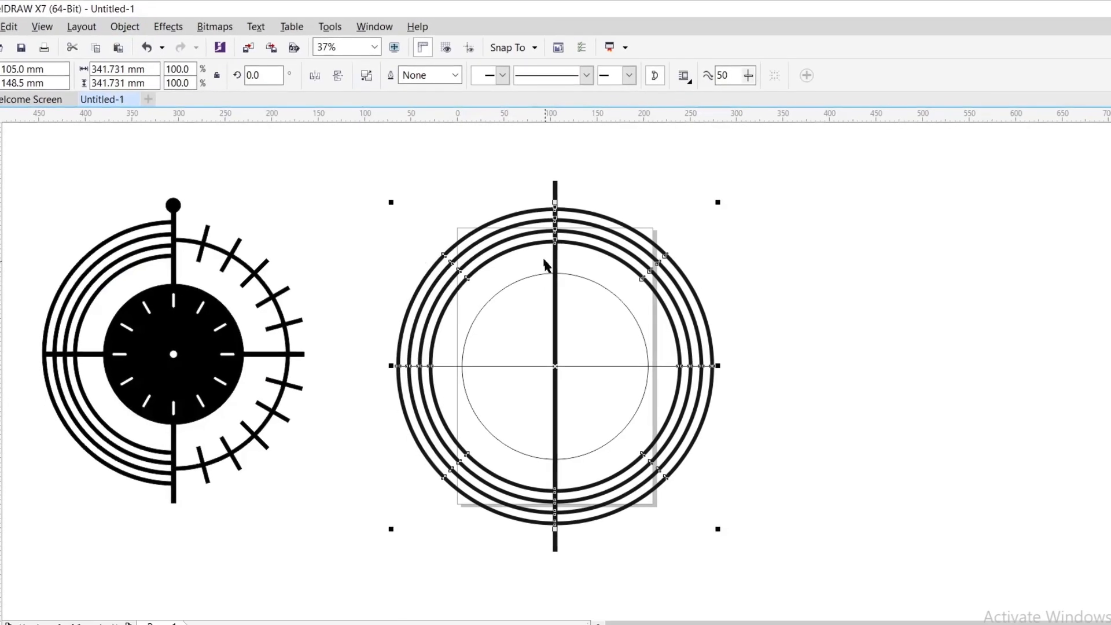
- Convert the outline of the thick vertical centre line to an object
left_click(532, 168)
left_click(548, 186)
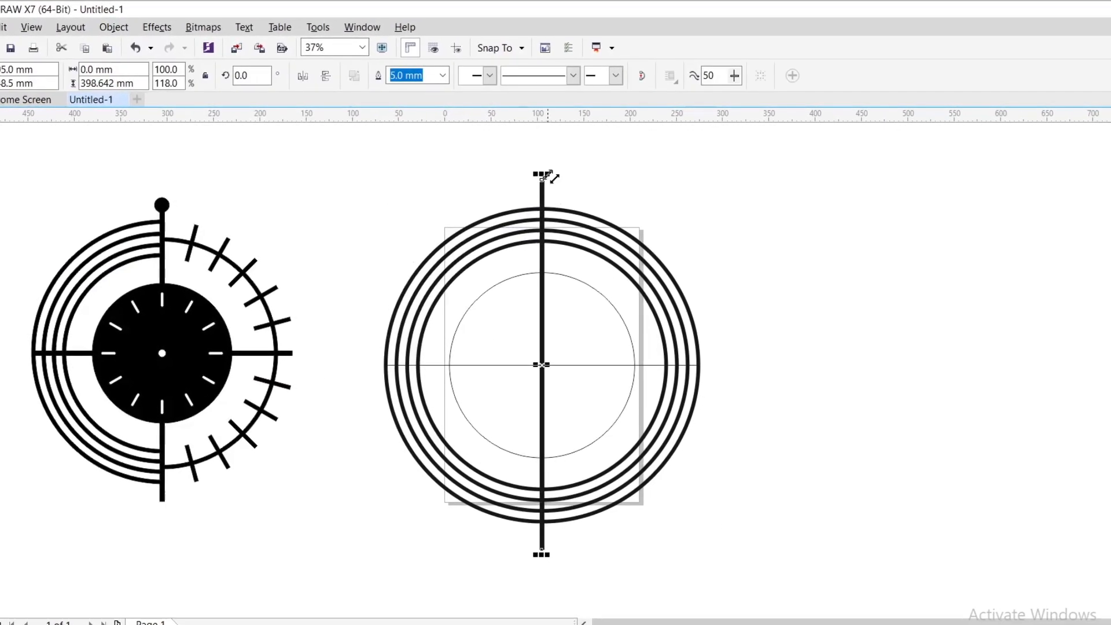
left_click(108, 26)
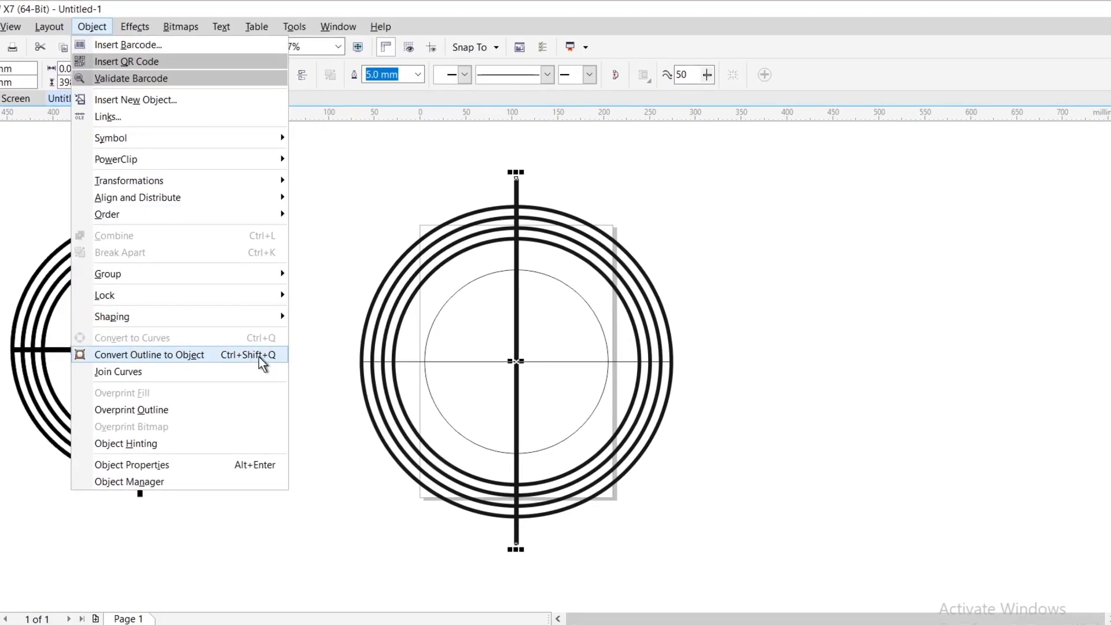
left_click(259, 356)
- Trim the combined rings with the vertical bar
left_click(524, 180)
left_click(510, 184)
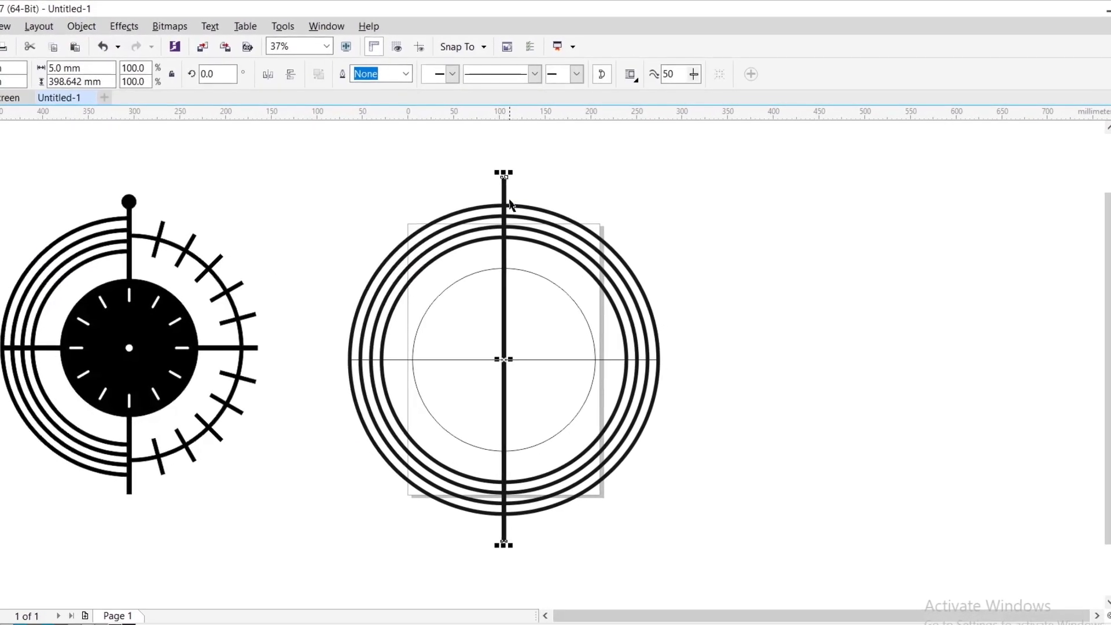
left_click(505, 208, "shift")
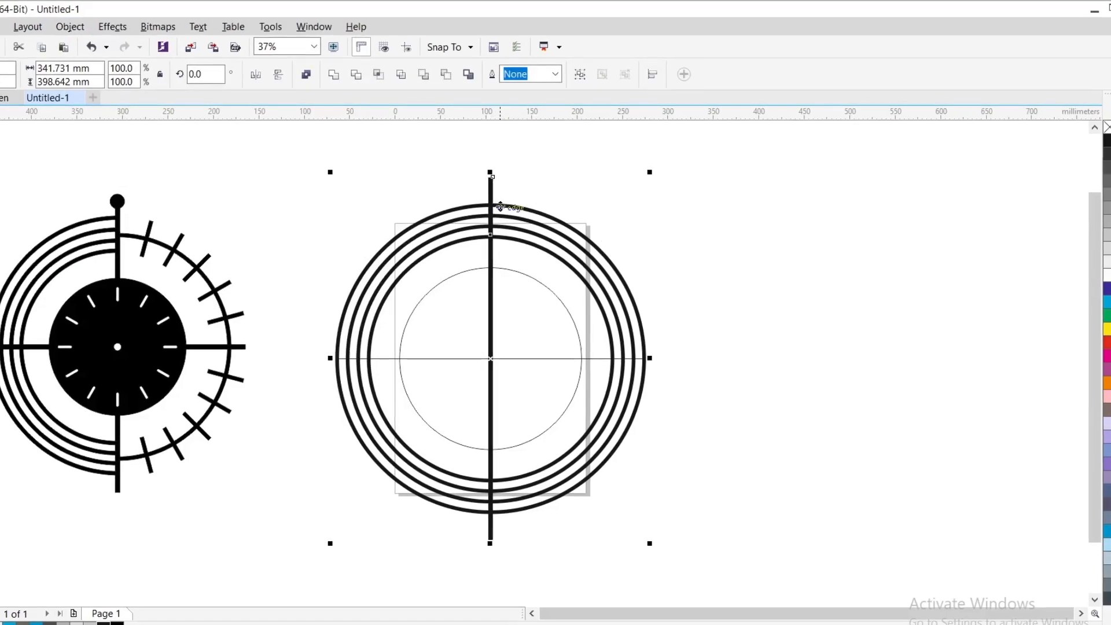
left_click(352, 82)
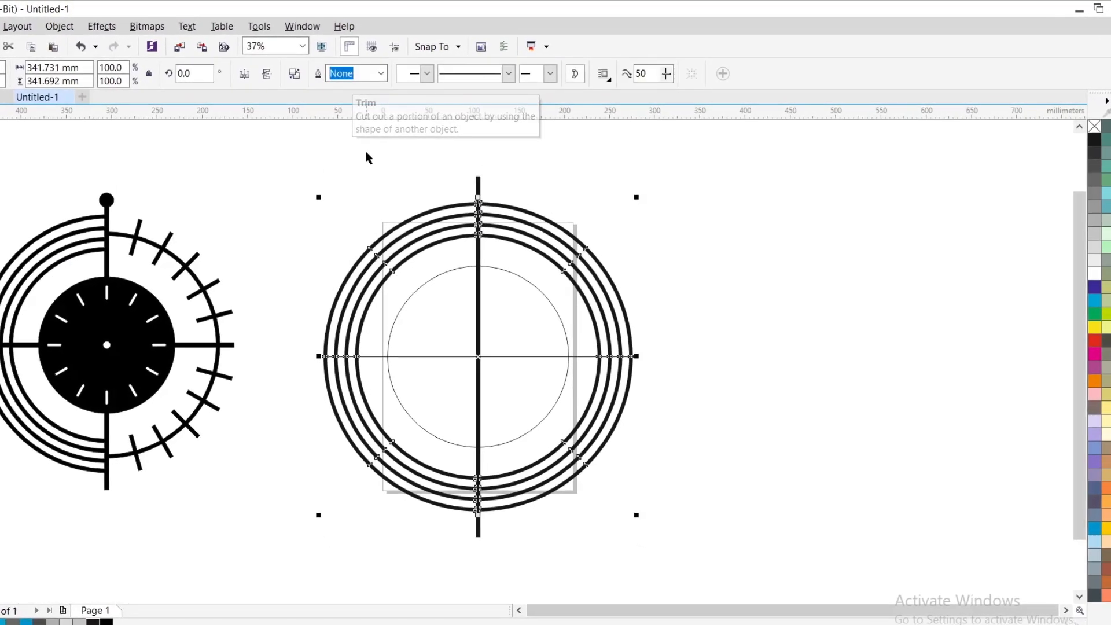
left_click(382, 179)
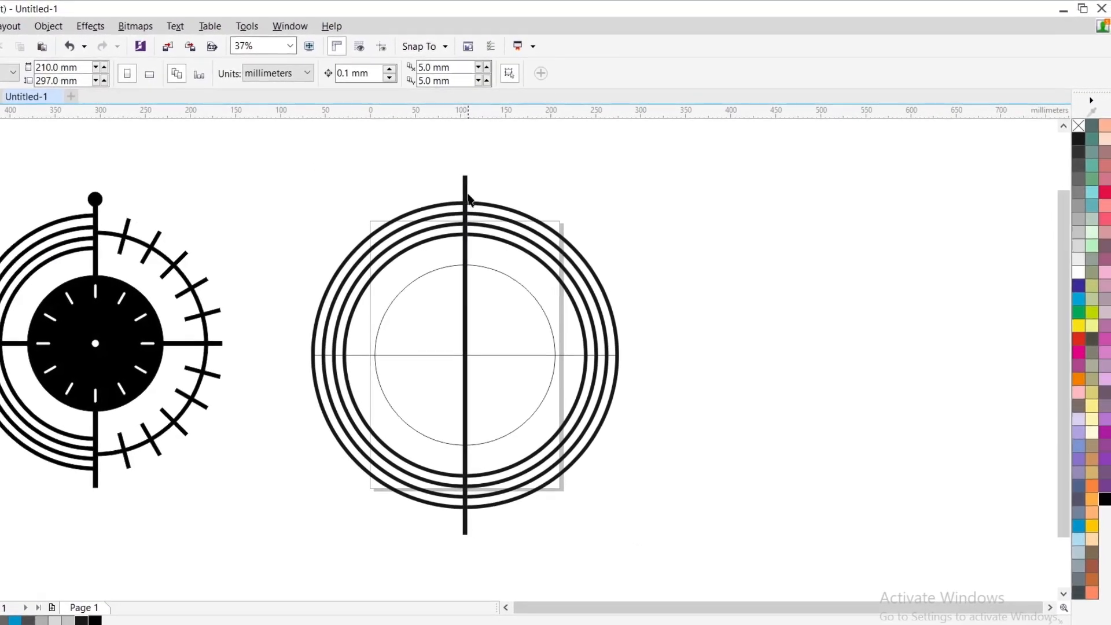
- Remove the fill from the rings and the vertical bar and give both a black hairline outline
left_click(472, 204)
left_click(470, 192, "shift")
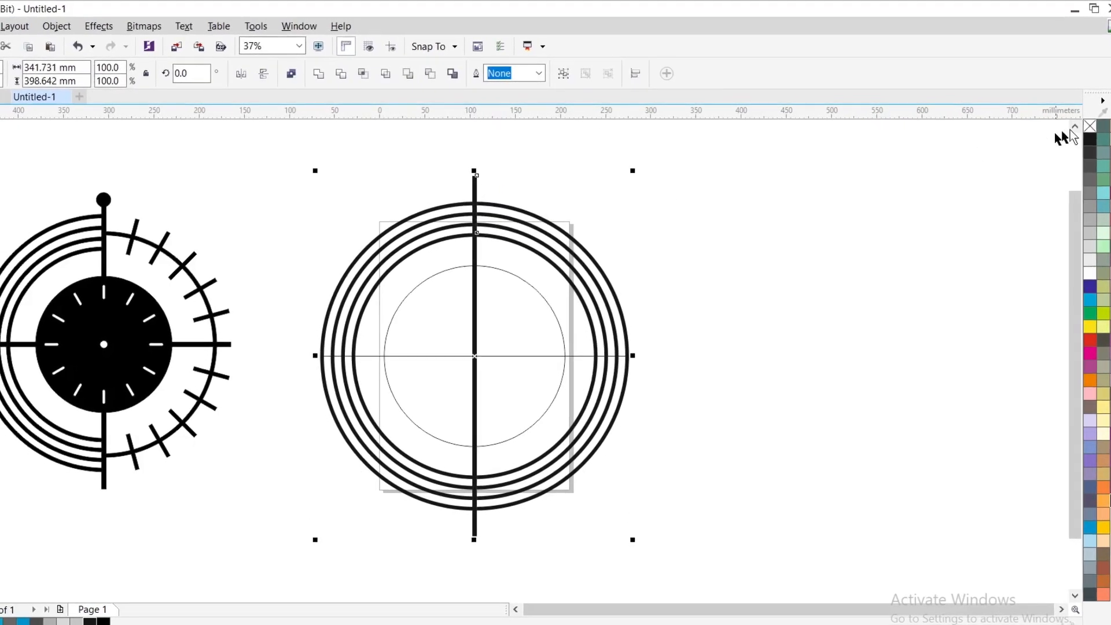
right_click(1084, 126)
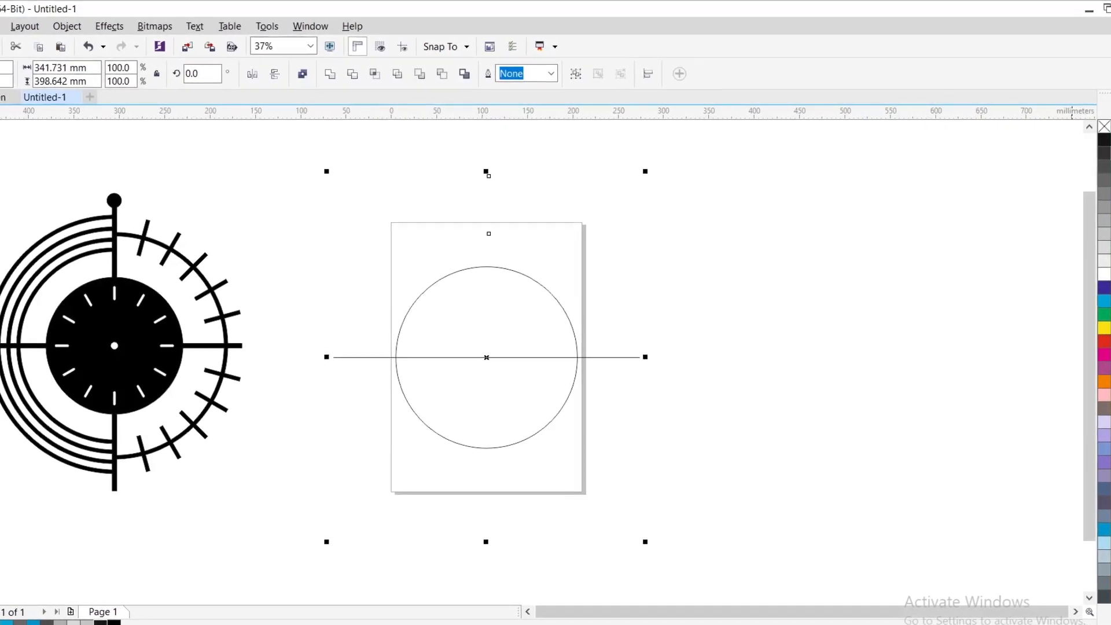
right_click(1097, 140)
left_click(633, 280)
left_click_drag(493, 195, 527, 200)
key("ctrl+z")
left_click(690, 237)
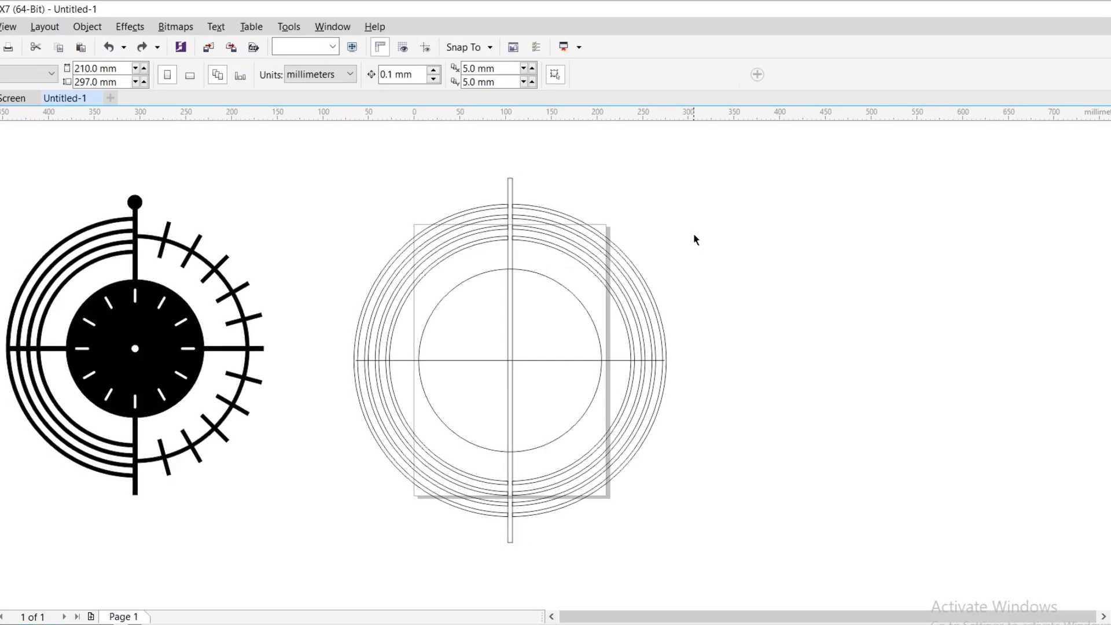
- Break the trimmed rings apart and delete their right halves, keeping the vertical bar
left_click(533, 209)
left_click(332, 75)
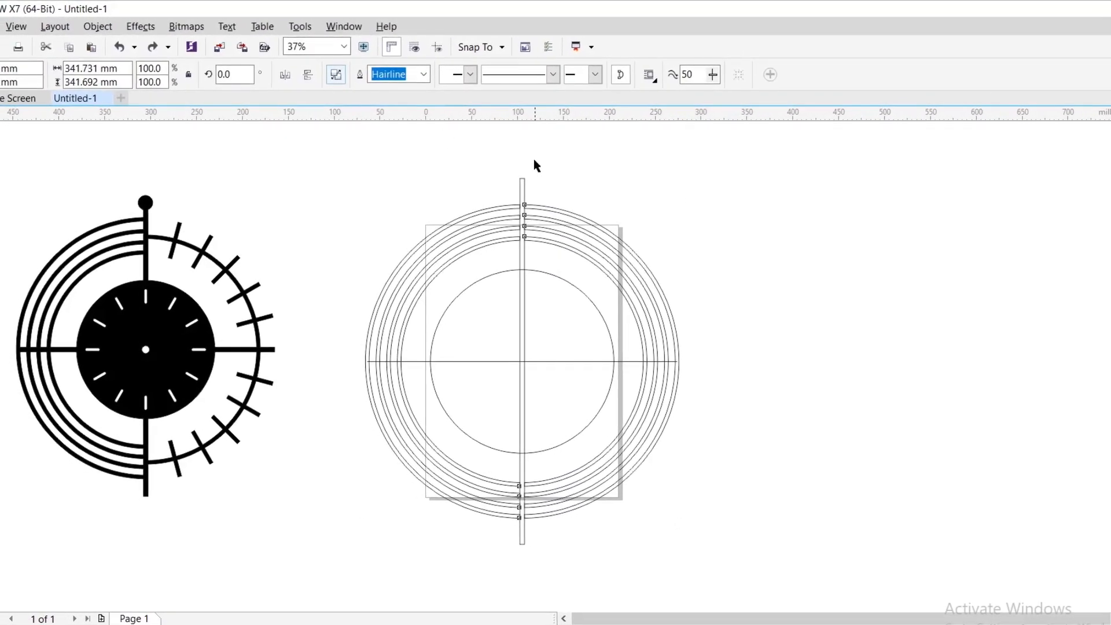
left_click(525, 165)
left_click_drag(532, 164, 722, 546)
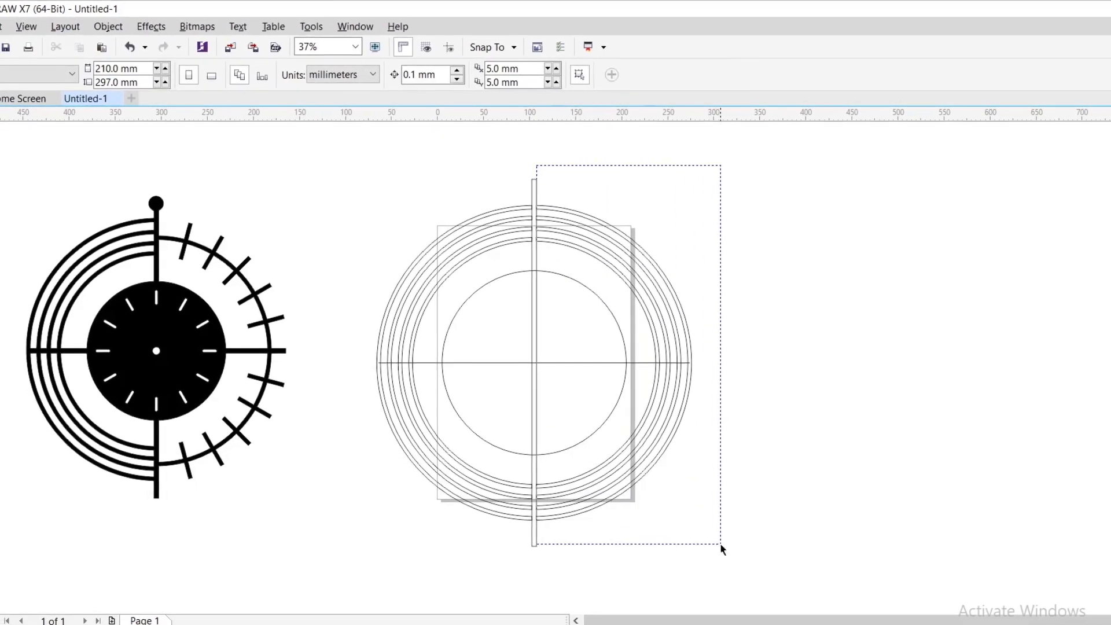
left_click_drag(541, 167, 718, 554)
key("Delete")
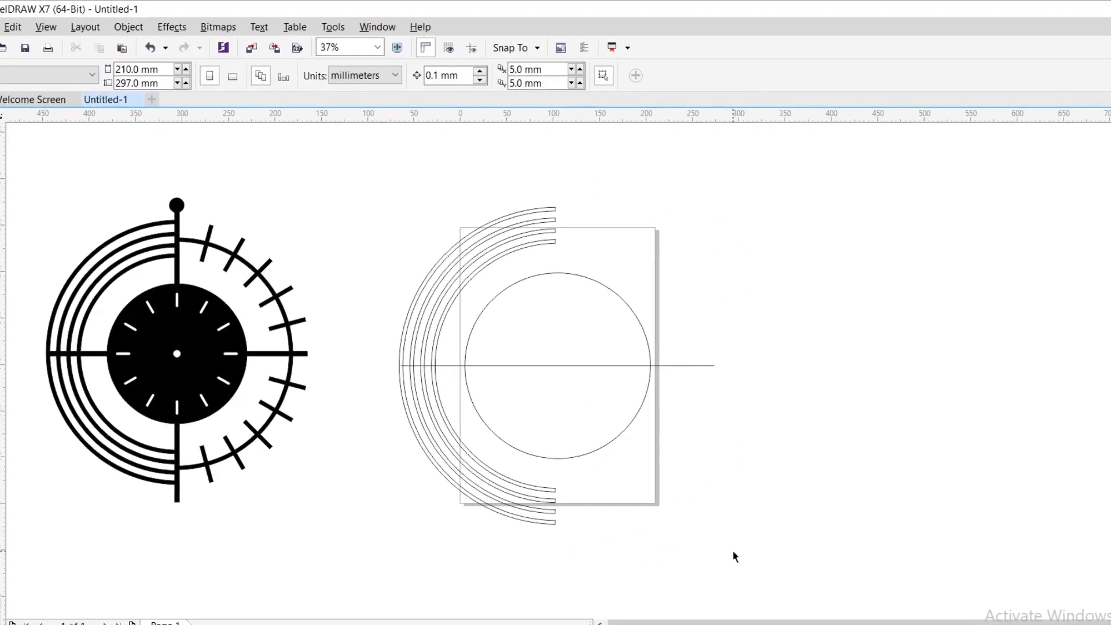
key("ctrl+z")
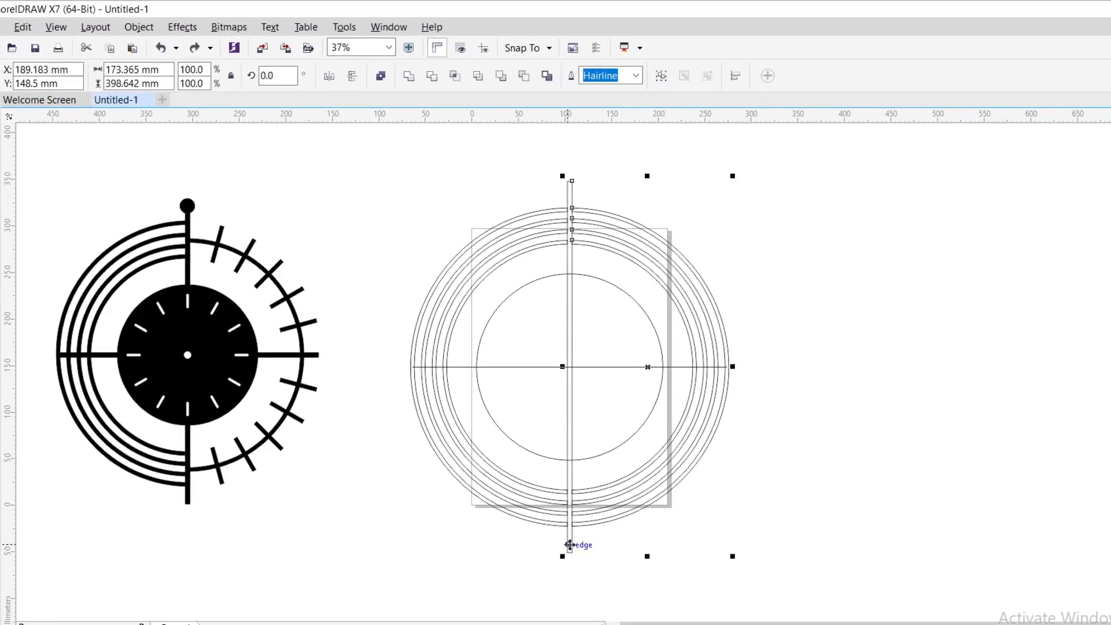
key("Delete")
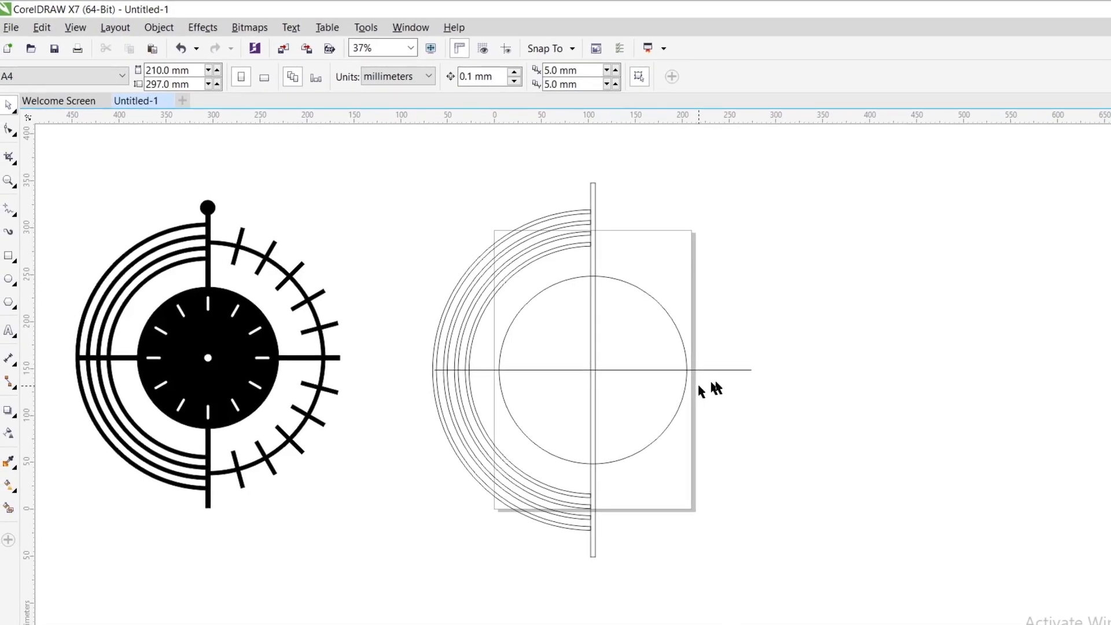
- Set the outline width of the horizontal centre line to 5.0 mm
left_click(732, 371)
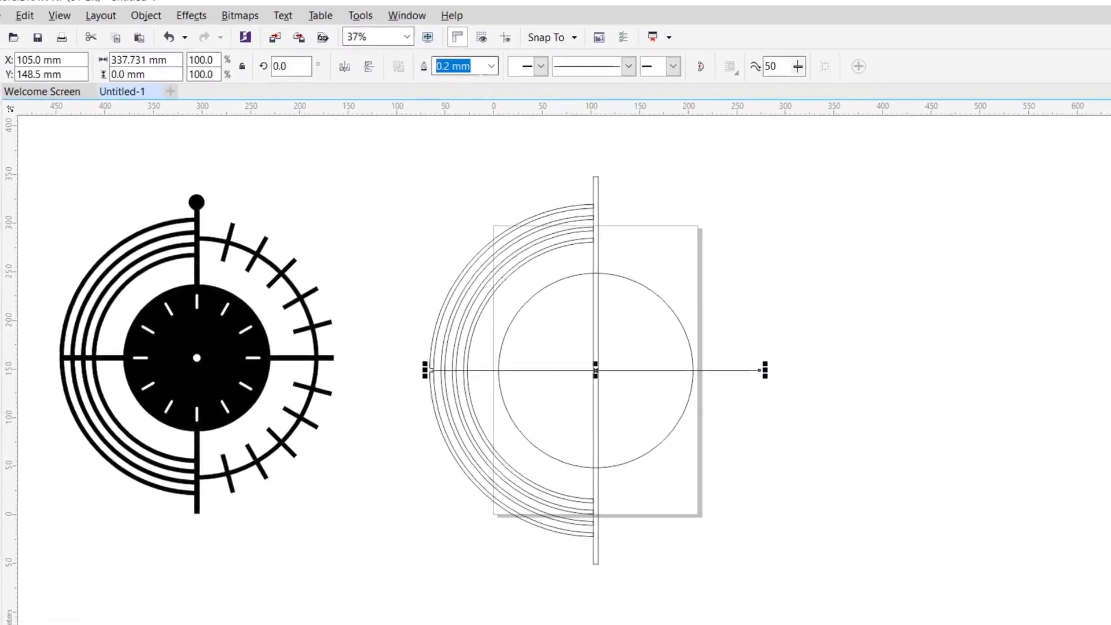
left_click(495, 73)
left_click(463, 245)
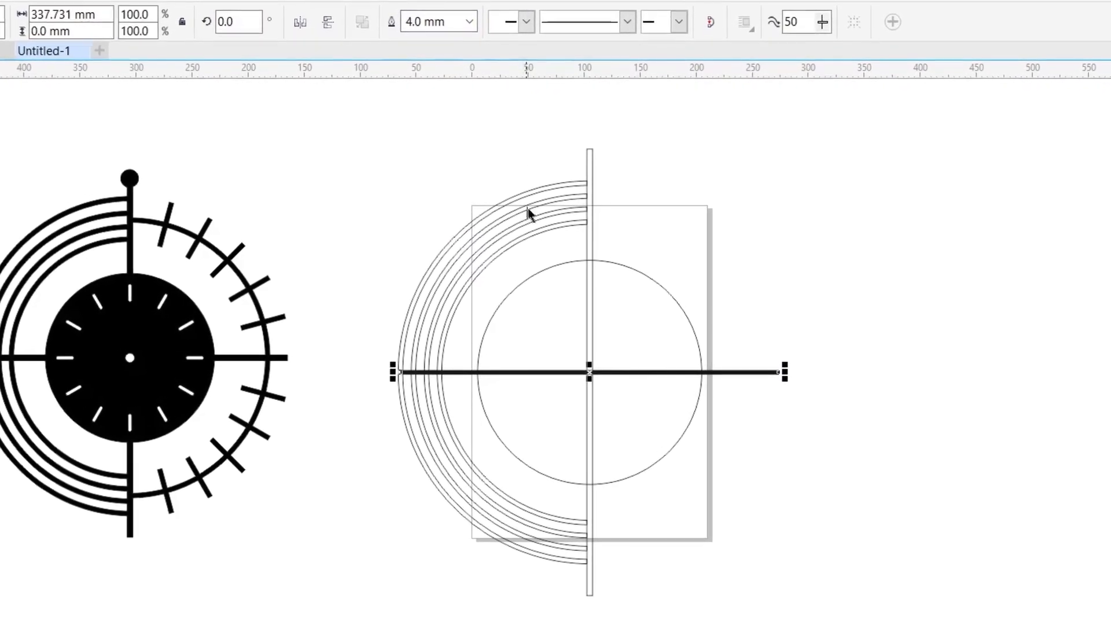
left_click(468, 12)
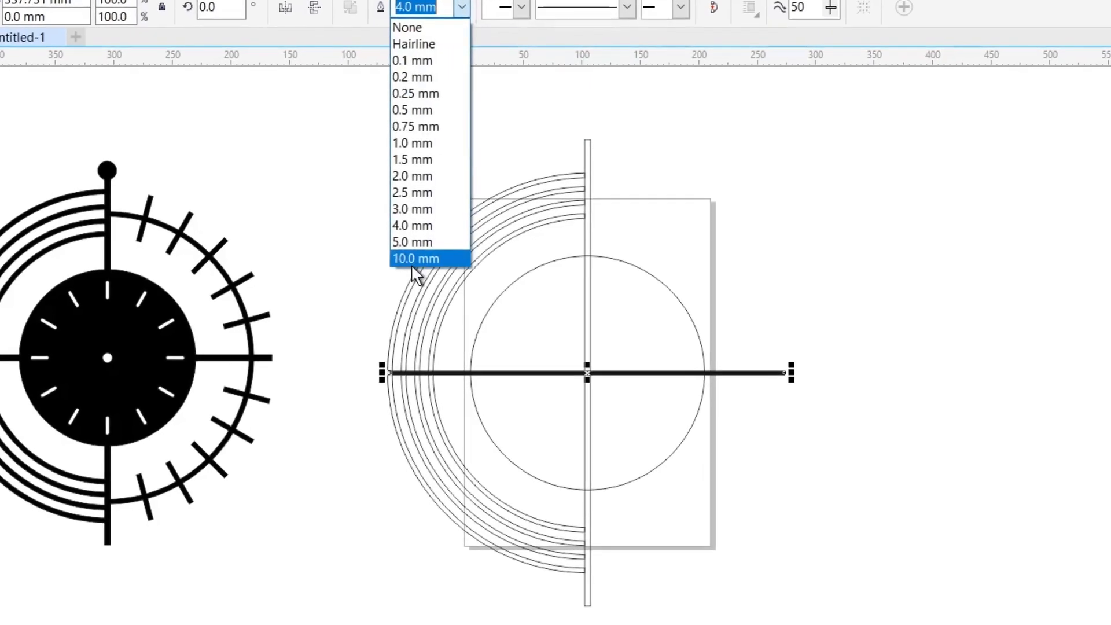
left_click(414, 246)
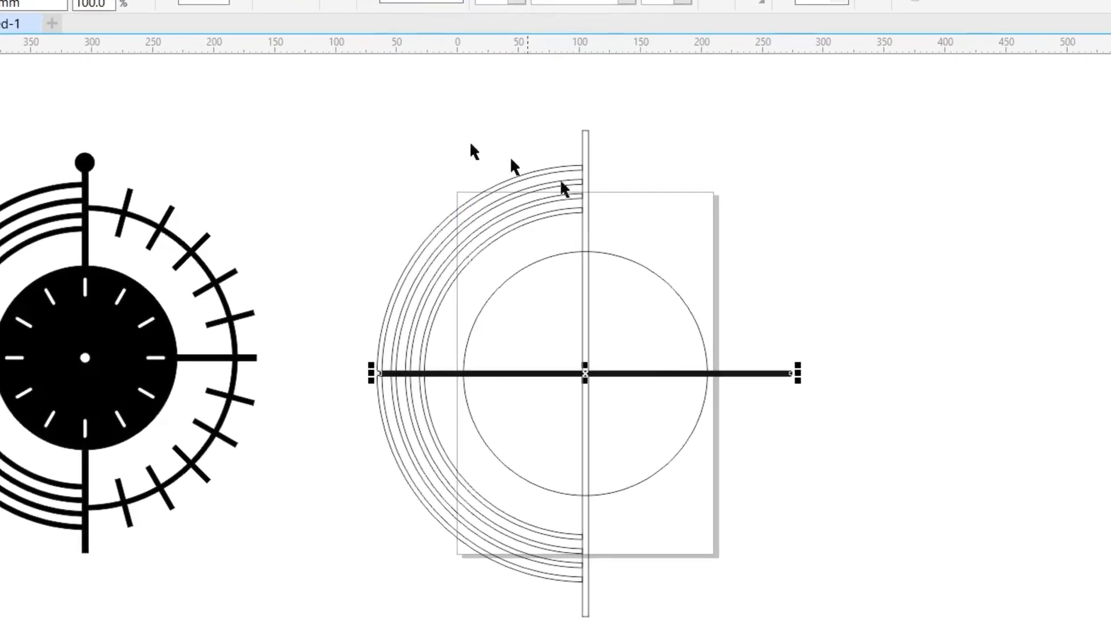
- Convert the outline of the horizontal centre line to an object and deselect it
left_click(11, 1)
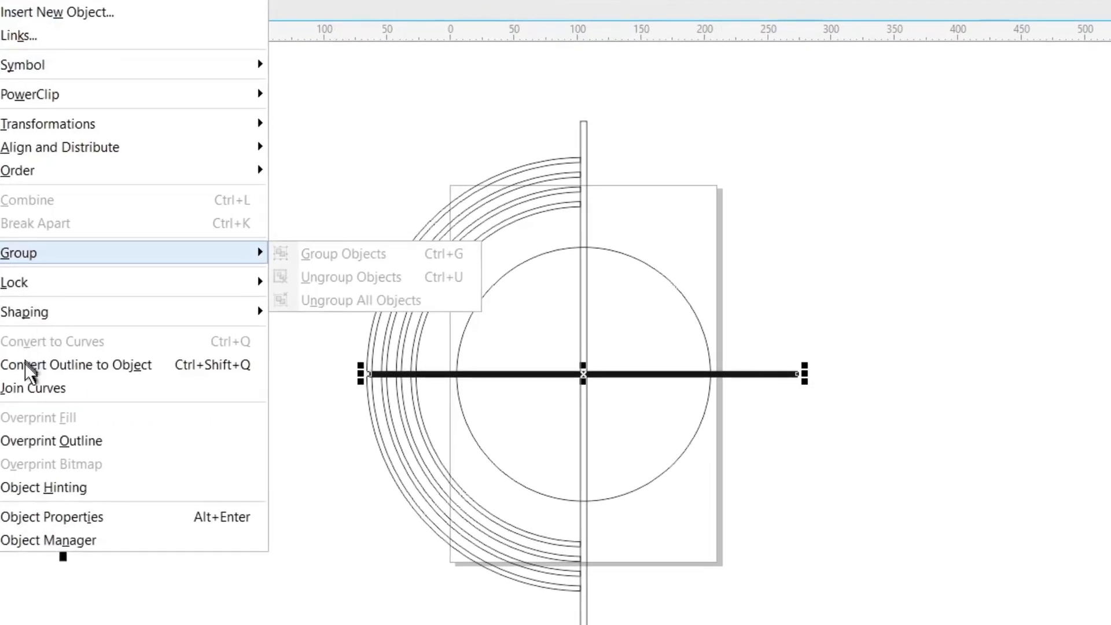
left_click(39, 367)
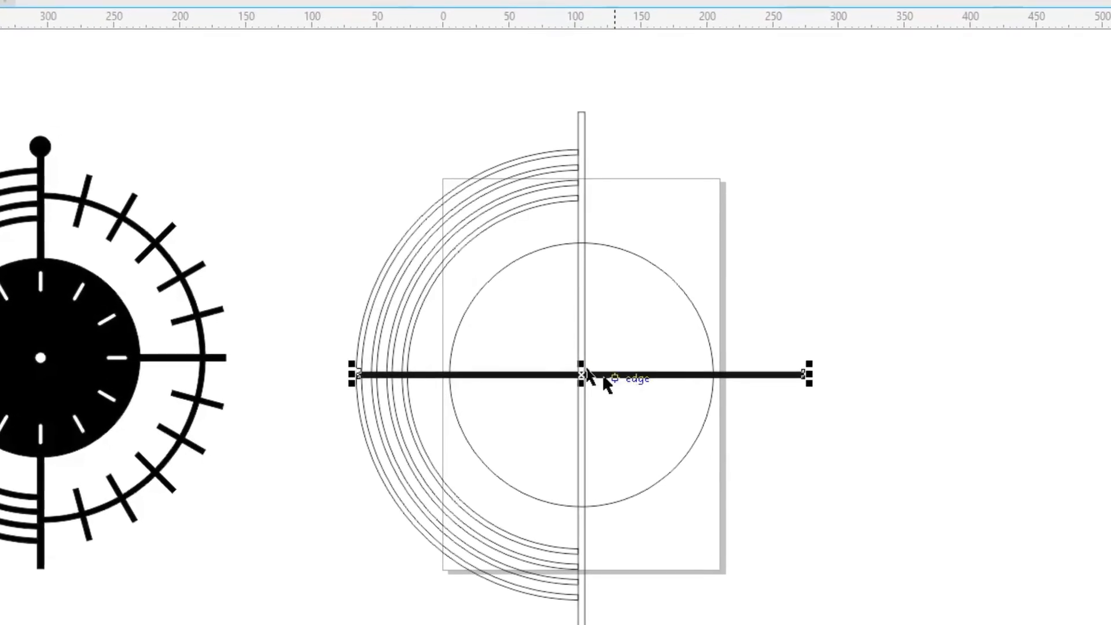
left_click(341, 90)
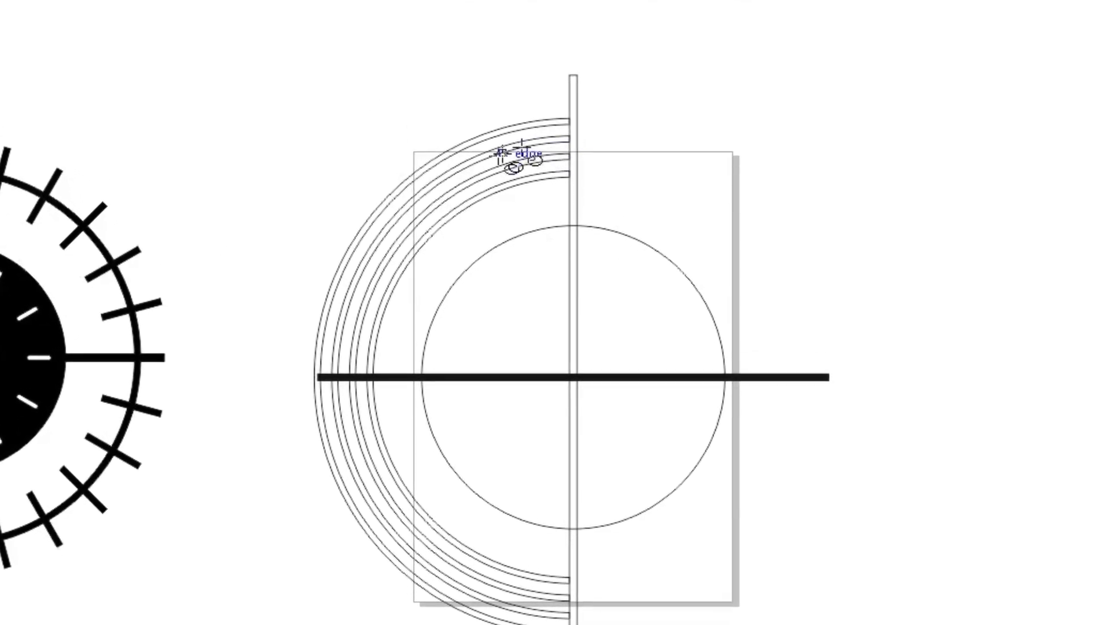
- Draw a circle, centre it on the page and scale it about its centre to about 302 mm in diameter
left_click_drag(265, 108, 741, 595)
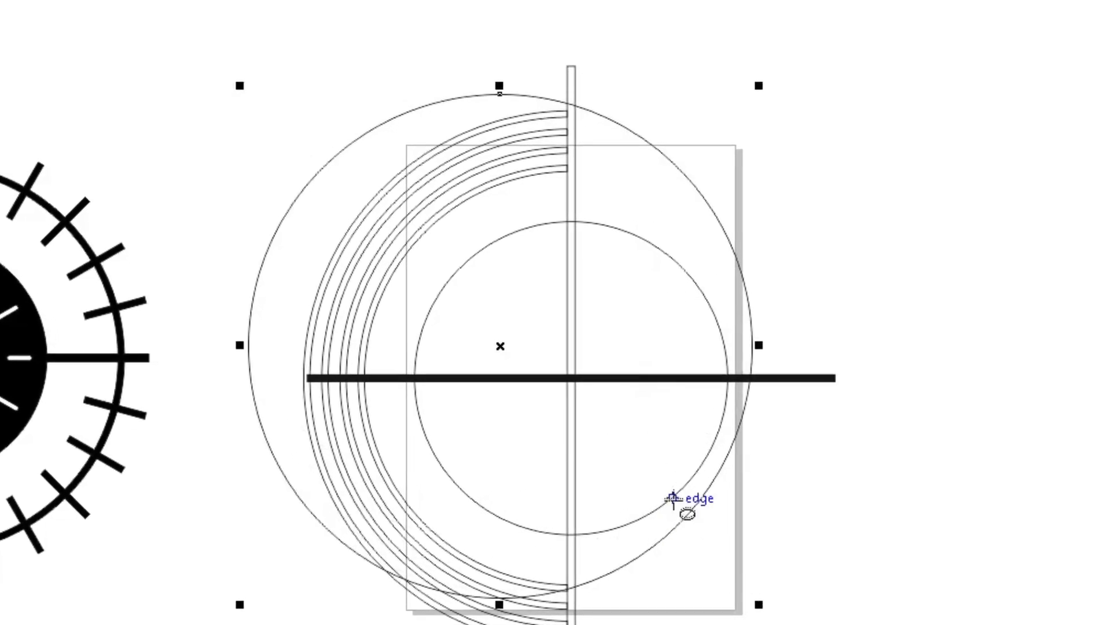
key("space")
key("p")
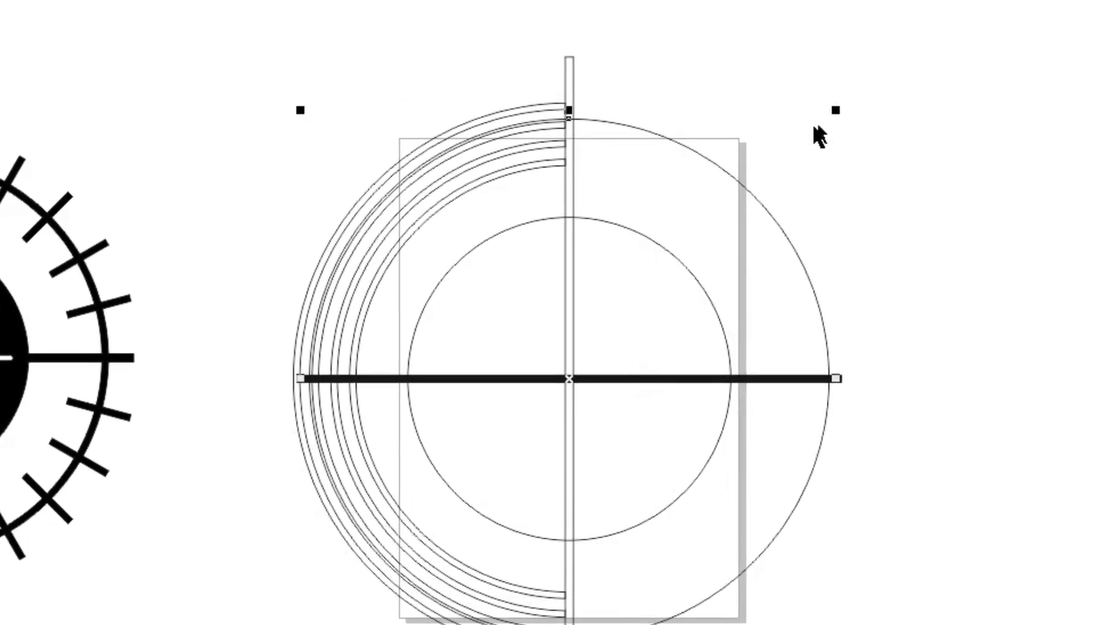
left_click_drag(832, 114, 856, 93)
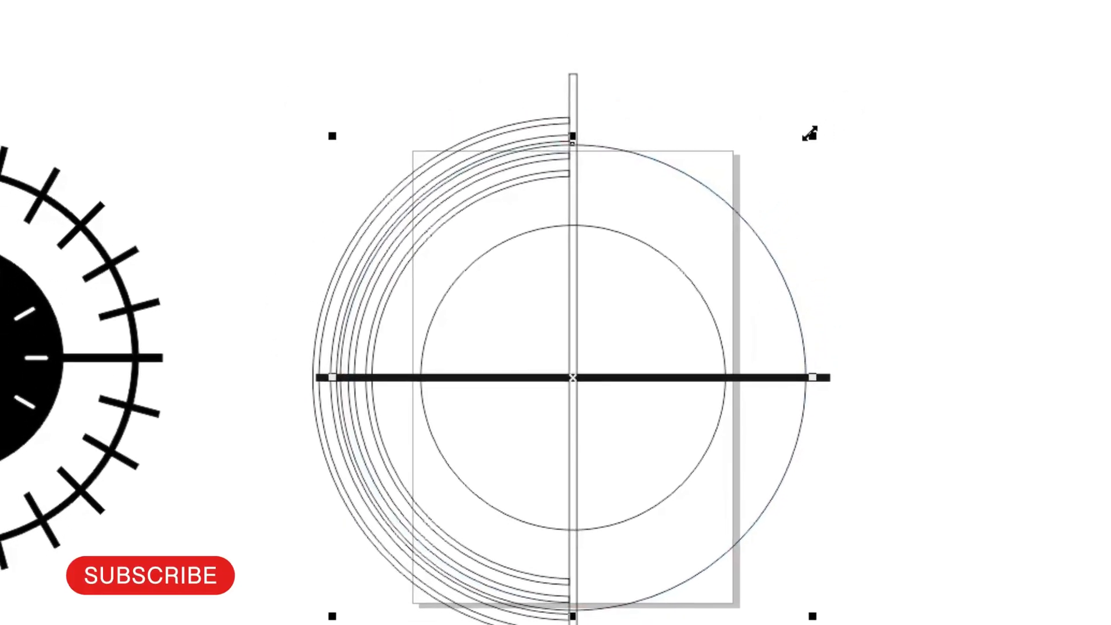
left_click_drag(811, 134, 817, 145)
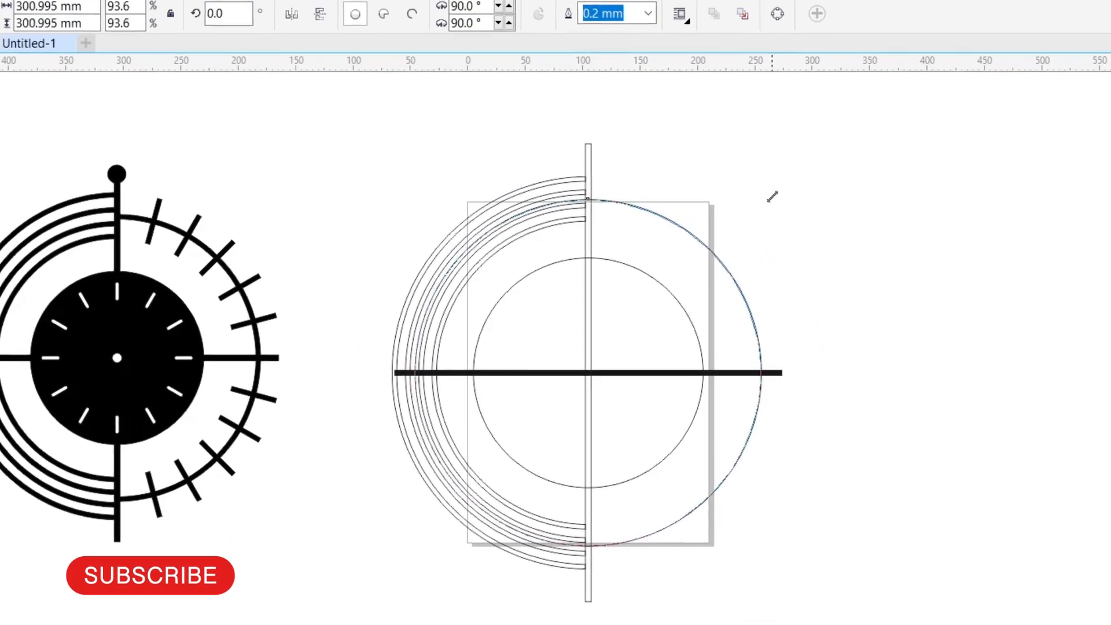
left_click_drag(773, 196, 775, 199)
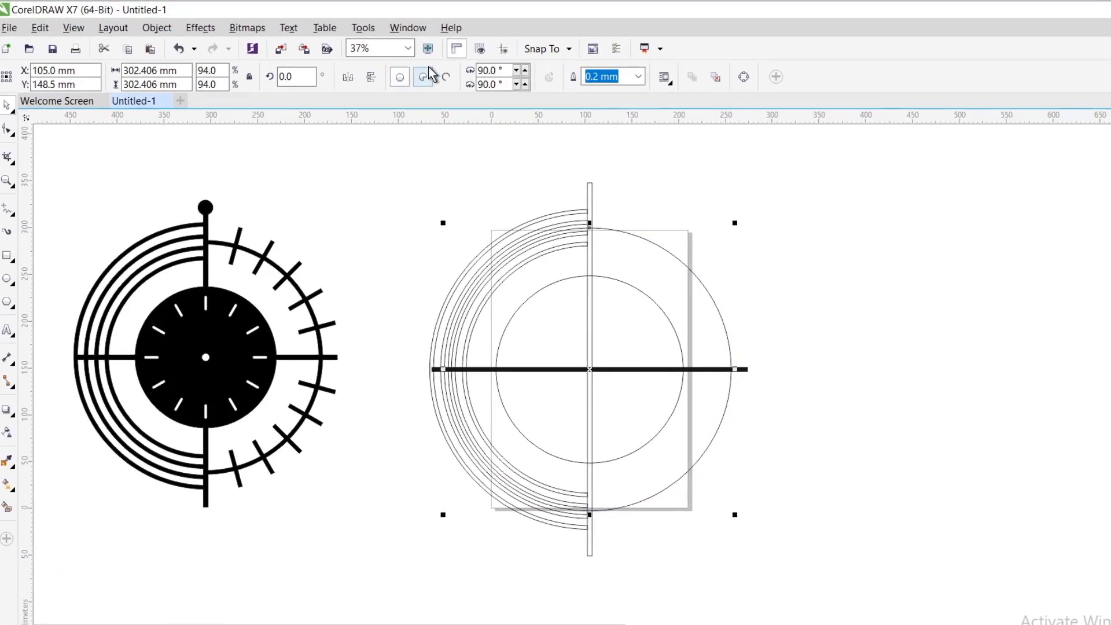
- Give the new large circle a 4.0 mm outline and convert that outline to an object
left_click(635, 78)
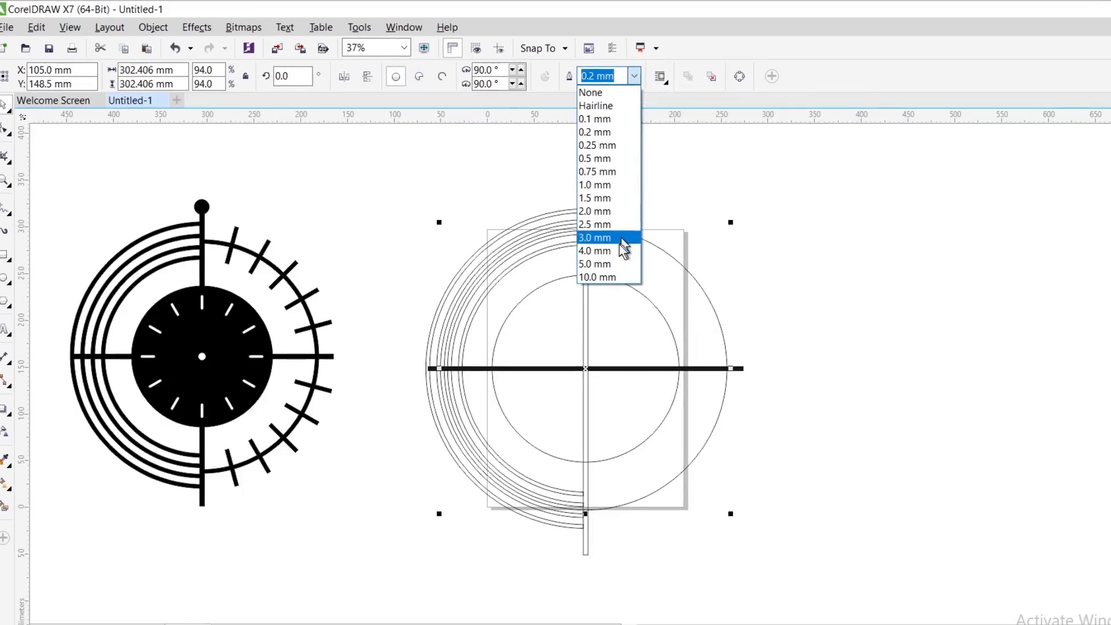
left_click(612, 255)
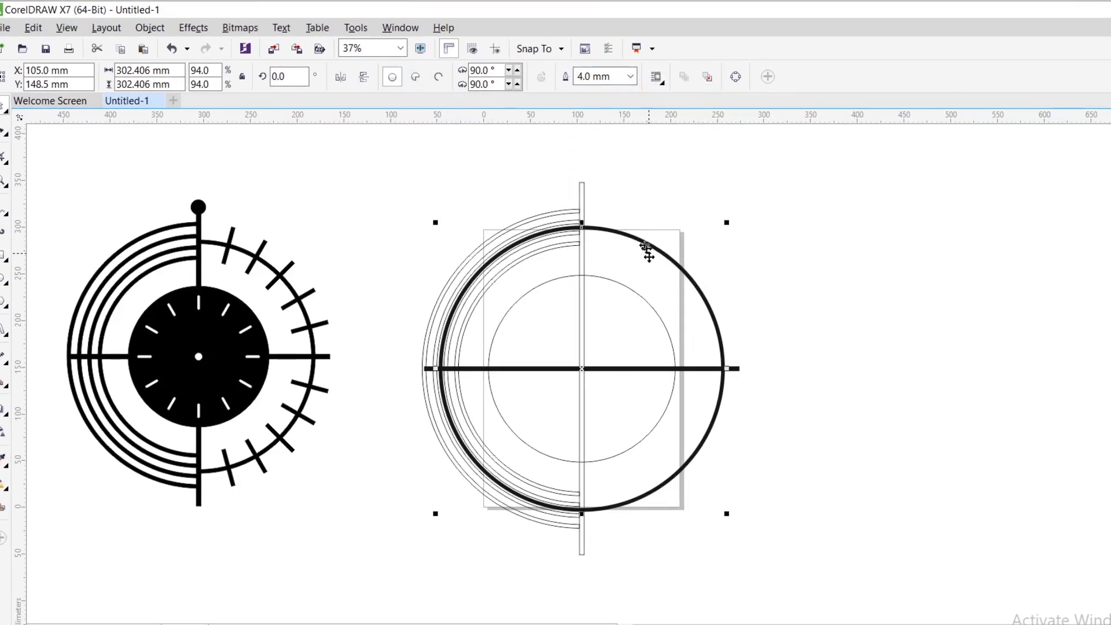
left_click(583, 194)
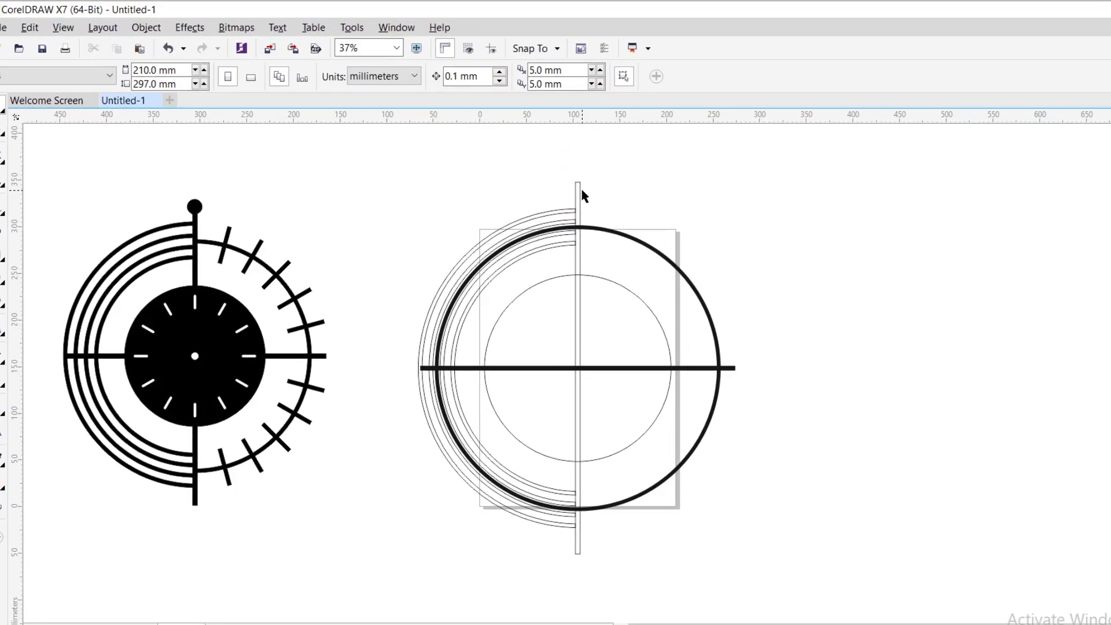
left_click(586, 226)
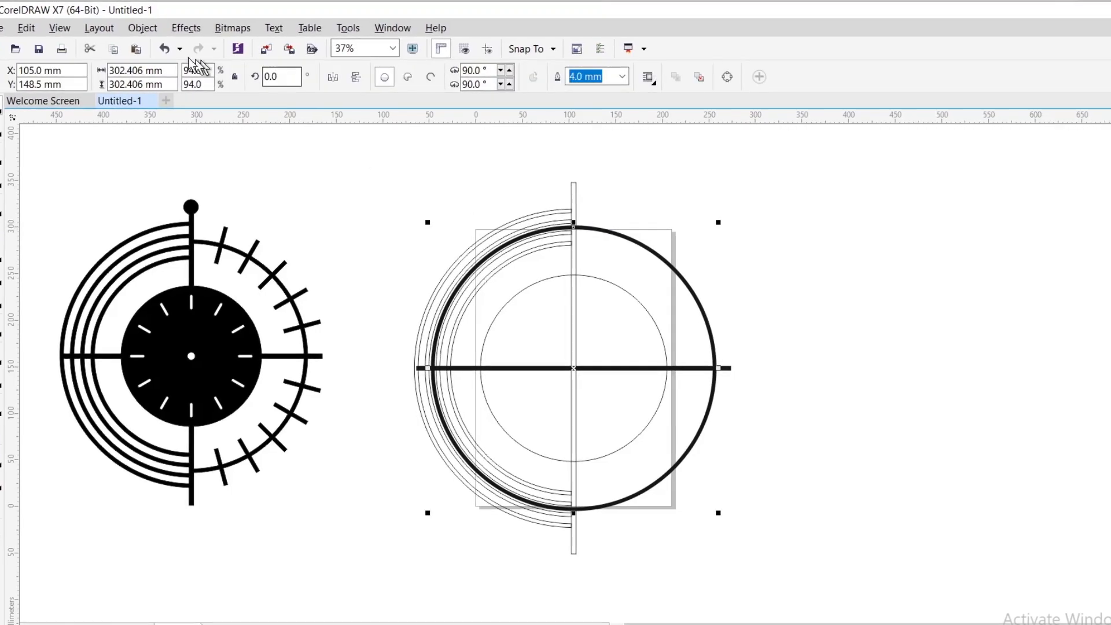
left_click(142, 29)
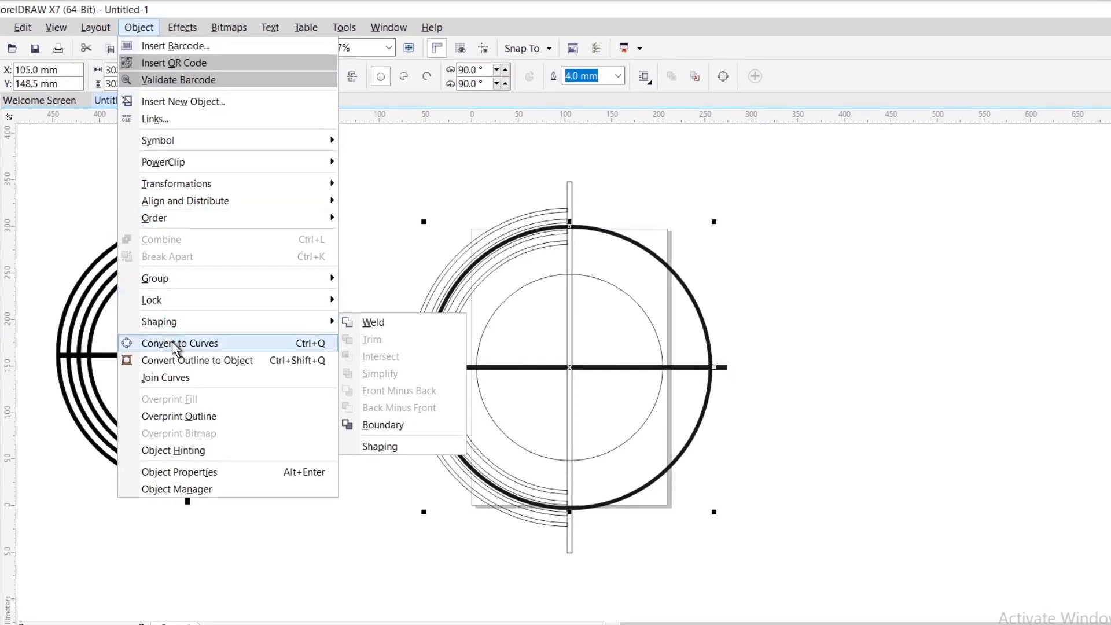
left_click(242, 360)
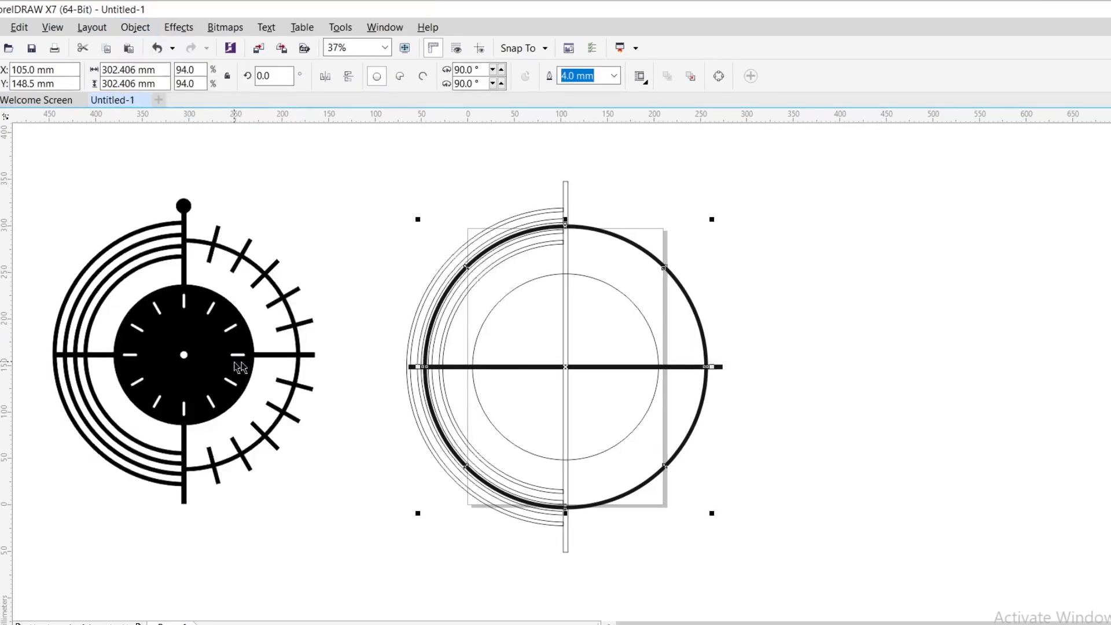
- Trim the new large ring with the vertical bar
left_click(565, 183)
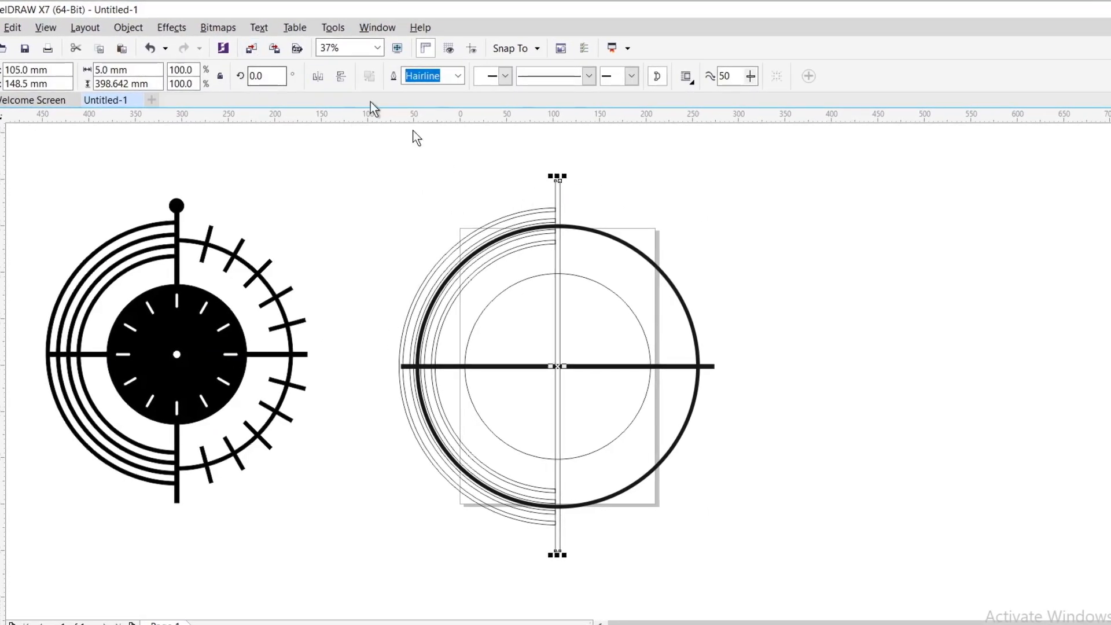
left_click(571, 235, "shift")
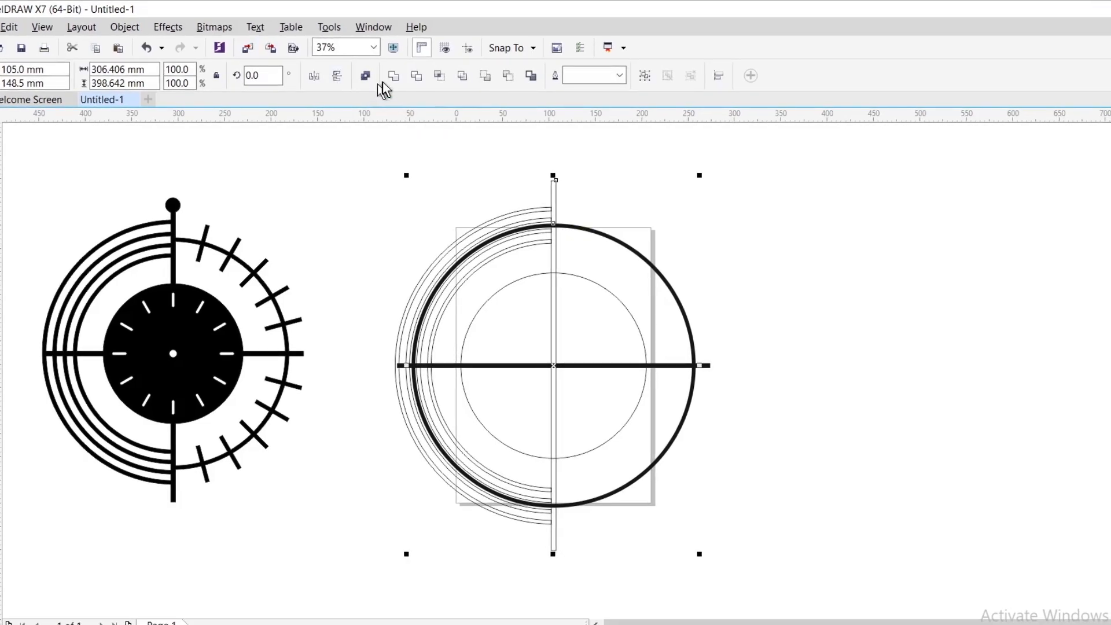
left_click(409, 77)
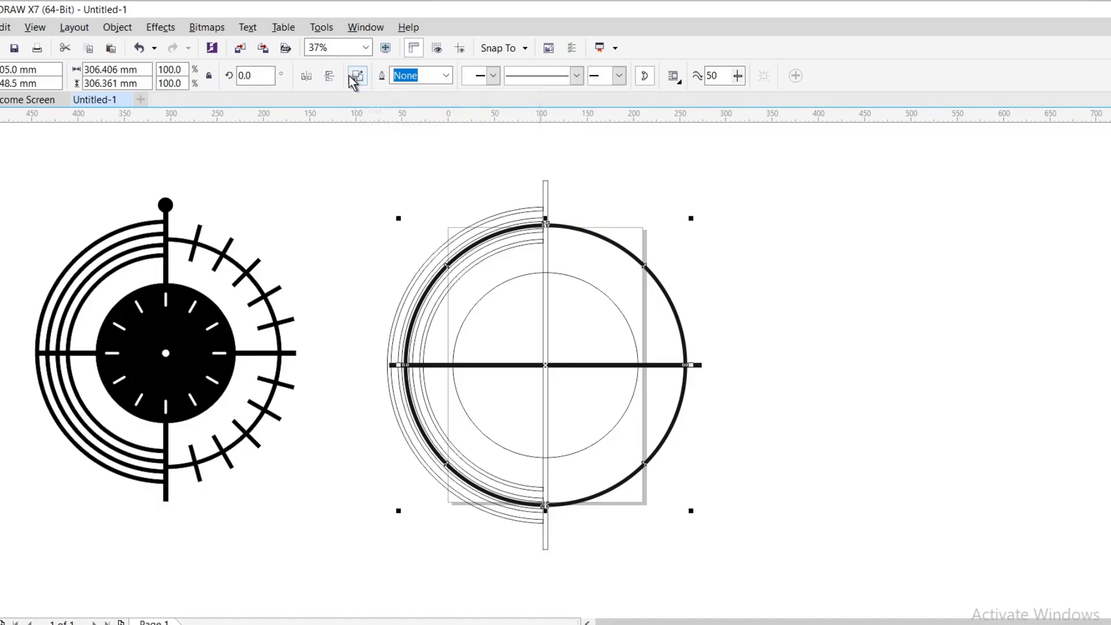
- Break the trimmed large ring apart and delete its left half
left_click(357, 75)
left_click(502, 197)
left_click(525, 228)
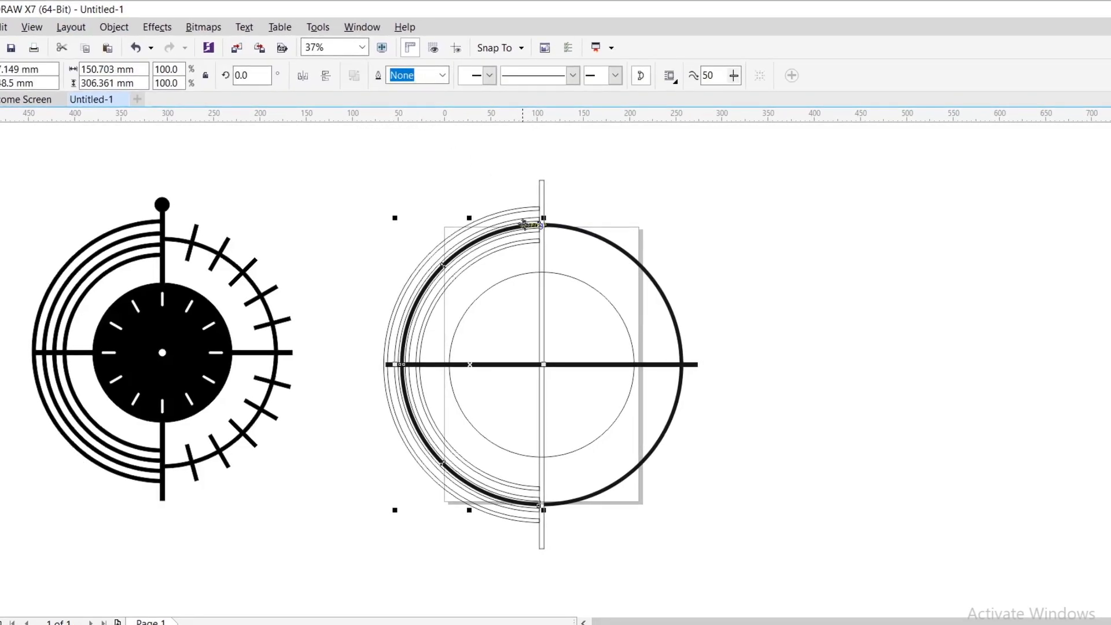
key("Delete")
left_click(550, 232)
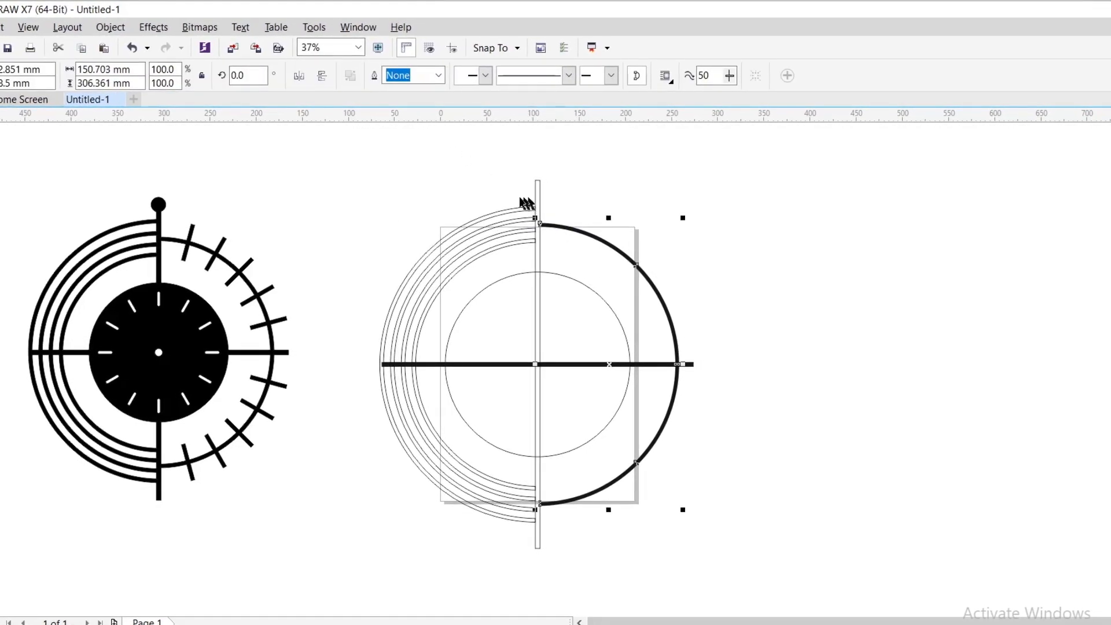
- Weld the half rings, right arc, vertical bar and dial circle into one shape, and weld the horizontal bar to it
left_click(317, 141)
mouse_move(317, 142)
left_mouse_down()
mouse_move(442, 310)
mouse_move(687, 574)
left_mouse_up()
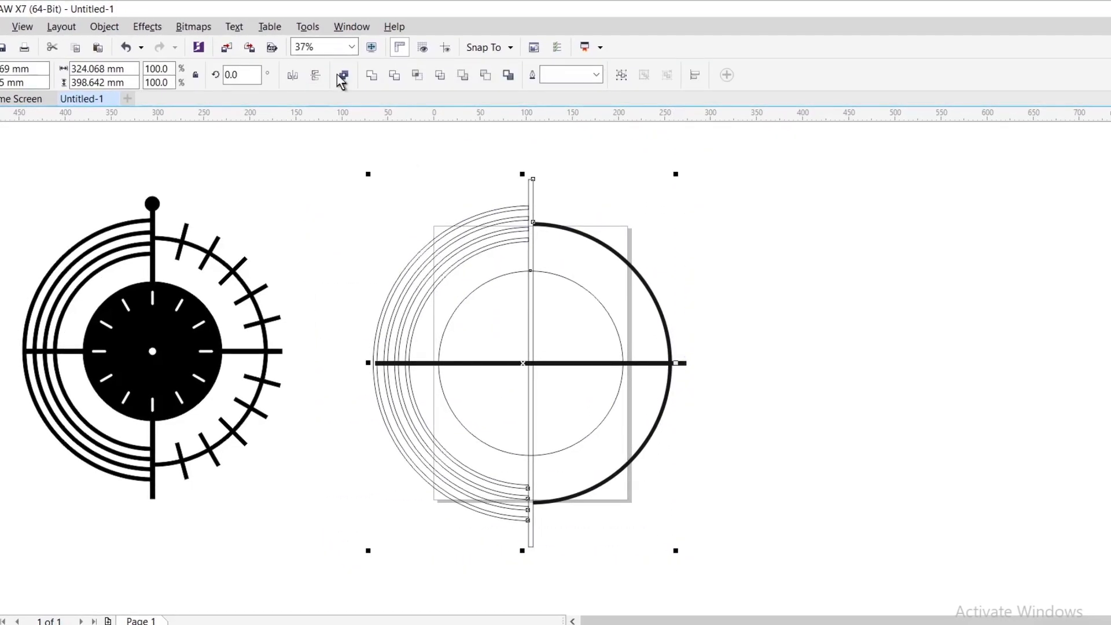
left_click(368, 75)
left_click(370, 209)
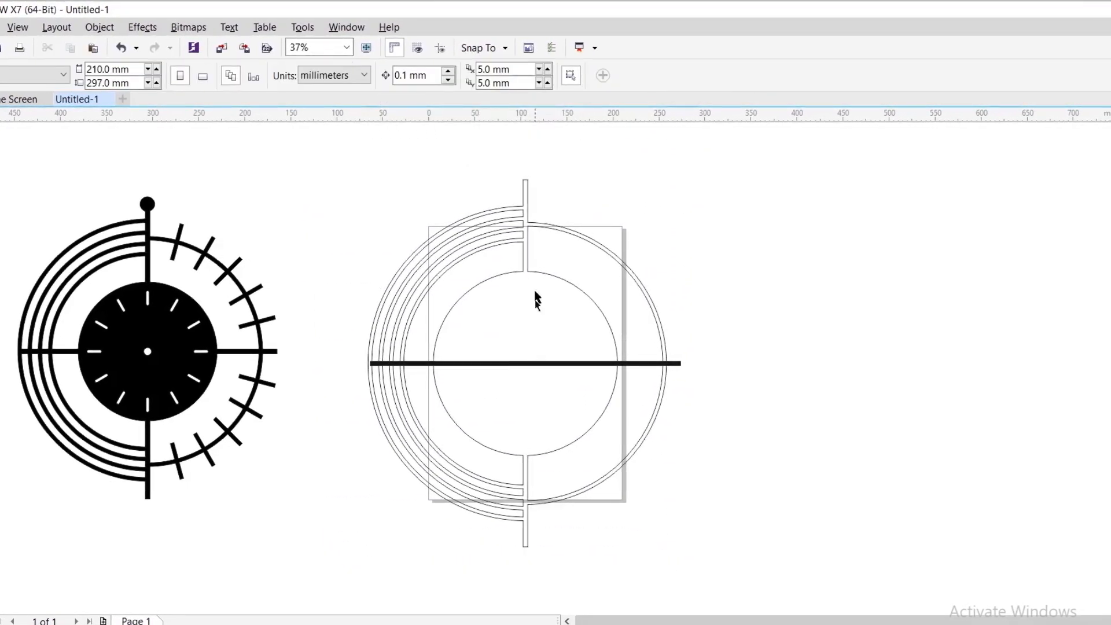
left_click(675, 364)
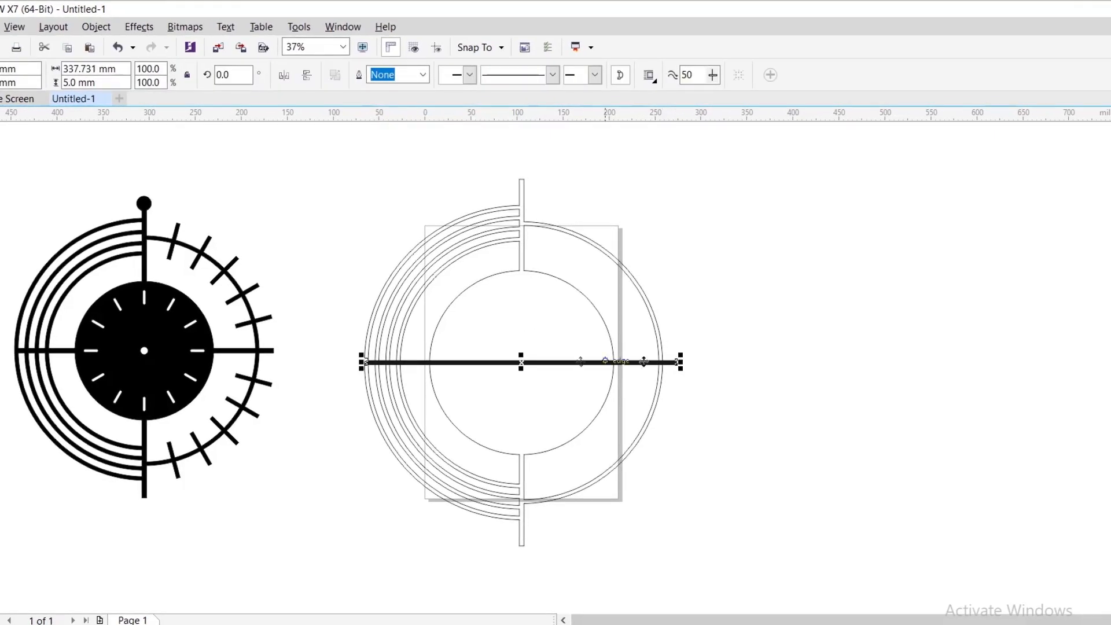
left_click(564, 327, "shift")
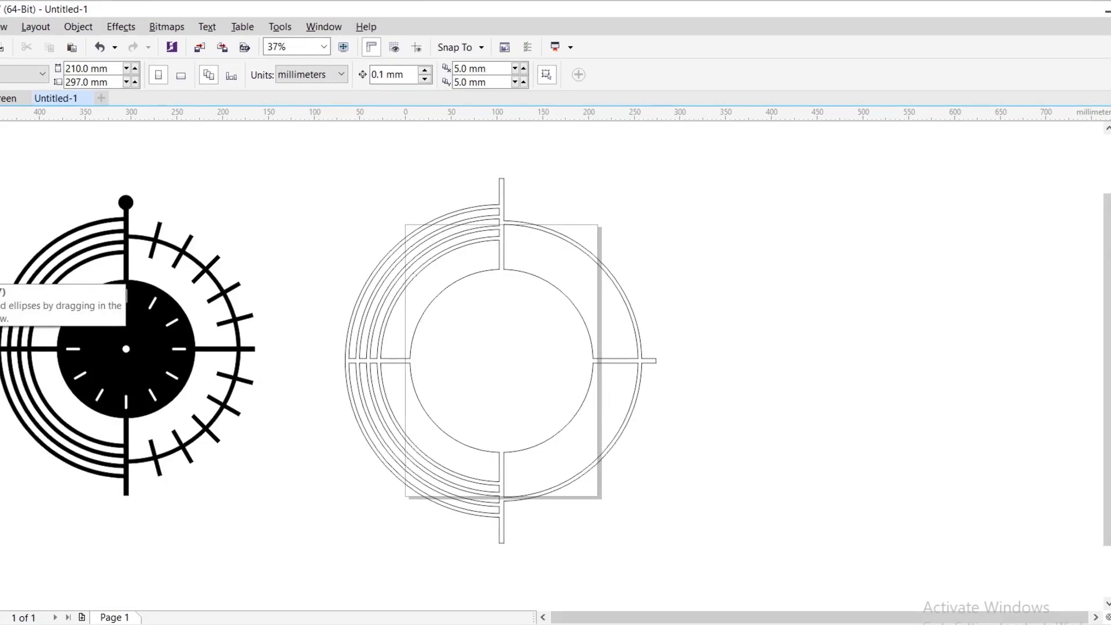
- Draw a circle about 17 mm in diameter centred on the upper end of the vertical bar
key("F7")
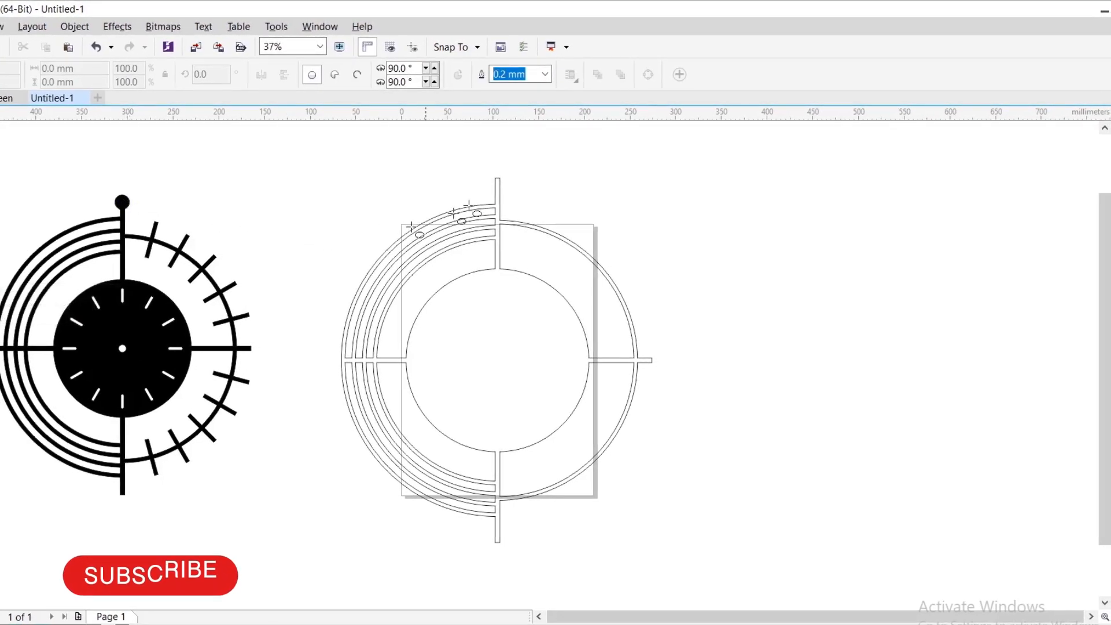
mouse_move(463, 161)
left_mouse_down()
mouse_move(491, 176)
mouse_move(467, 193)
left_mouse_up()
scroll(491, 174, "up", 4)
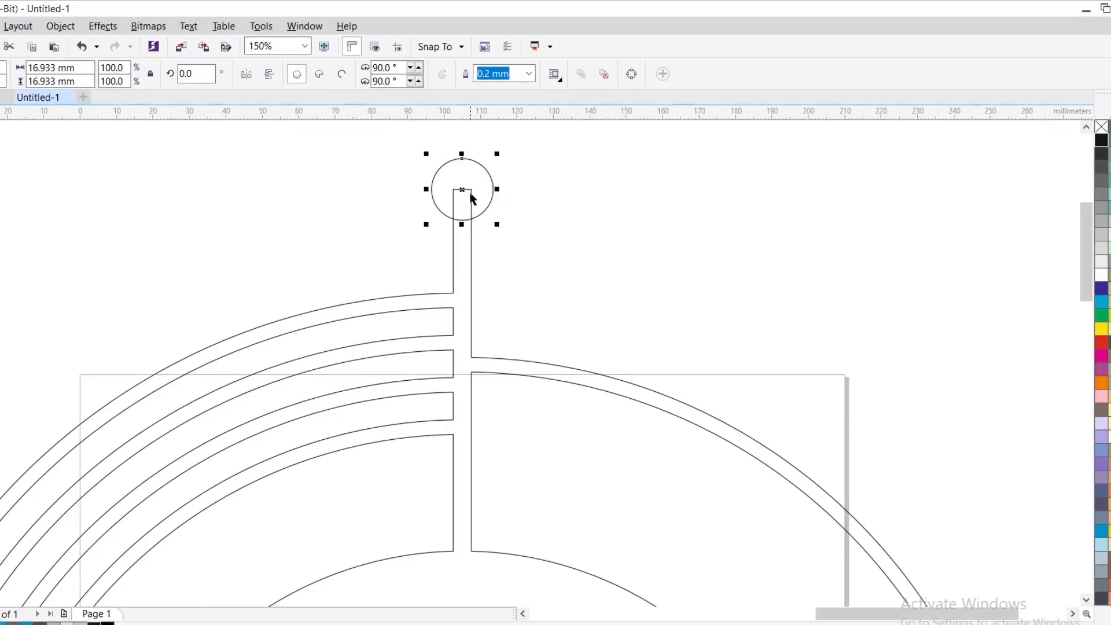
- Weld the small circle to the rest of the clock shape
scroll(470, 194, "down", 3)
left_click(454, 231, "shift")
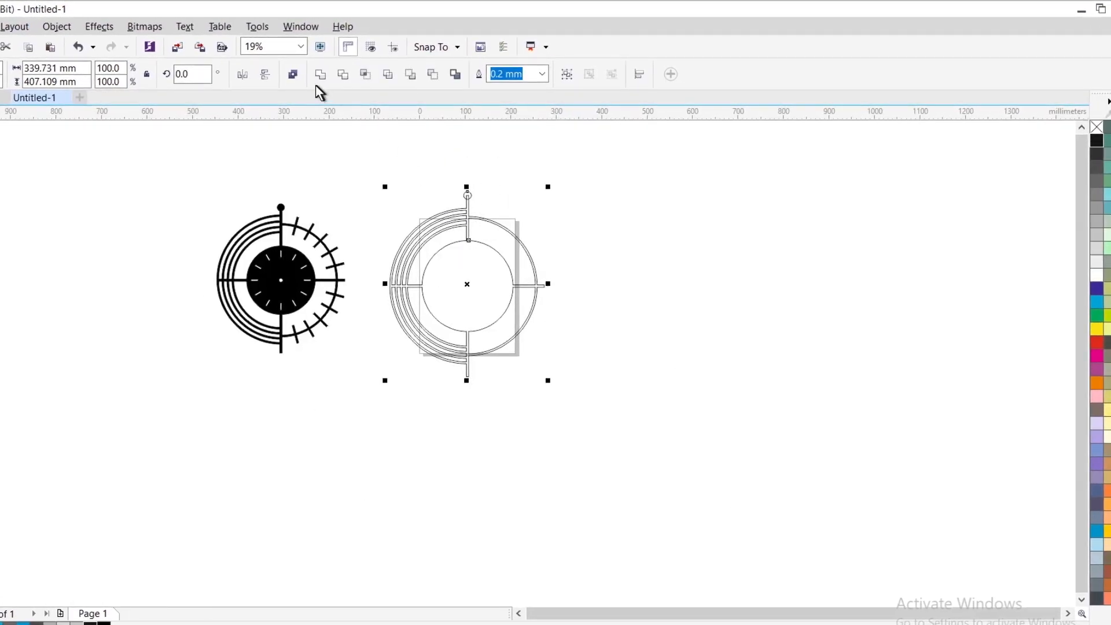
left_click(505, 179)
scroll(438, 220, "up", 2)
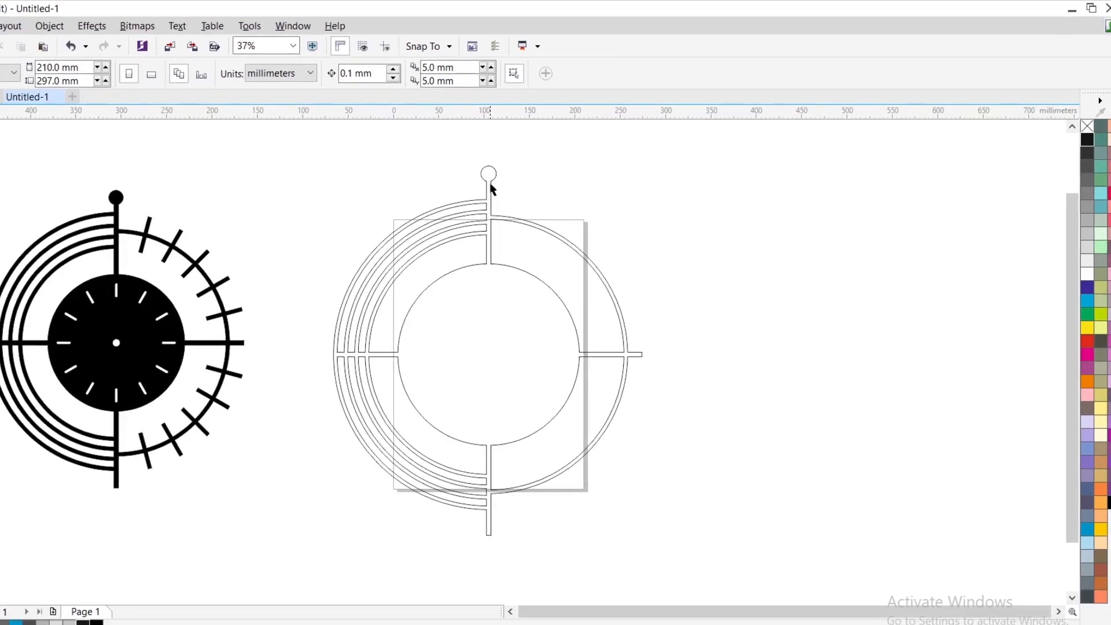
- Try a black fill on the welded clock shape and undo it
left_click(458, 324)
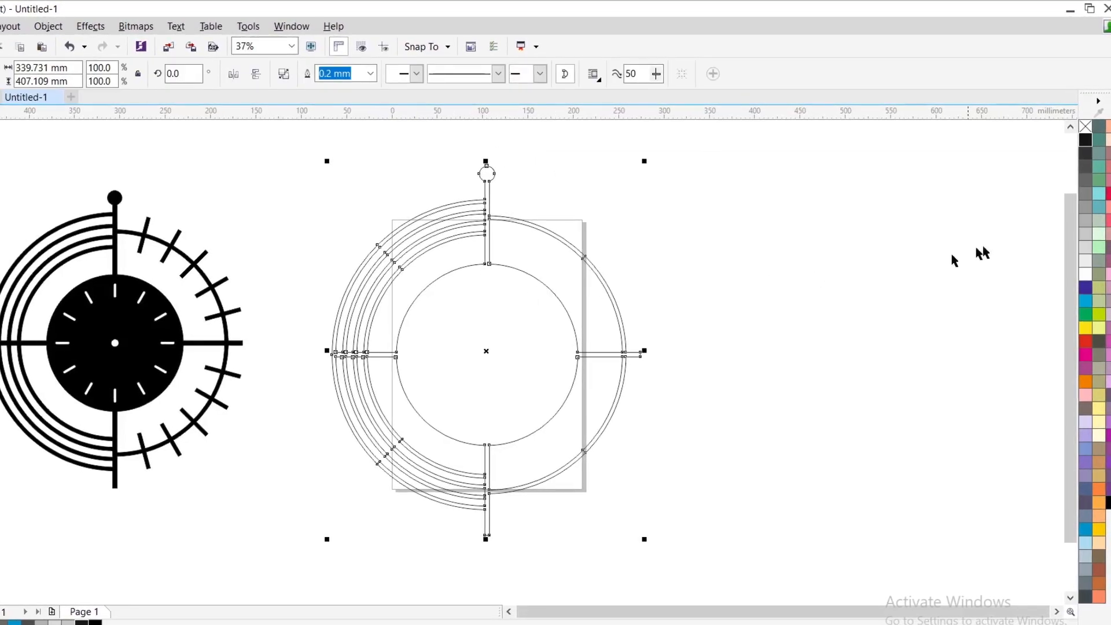
left_click(1084, 140)
left_click(890, 262)
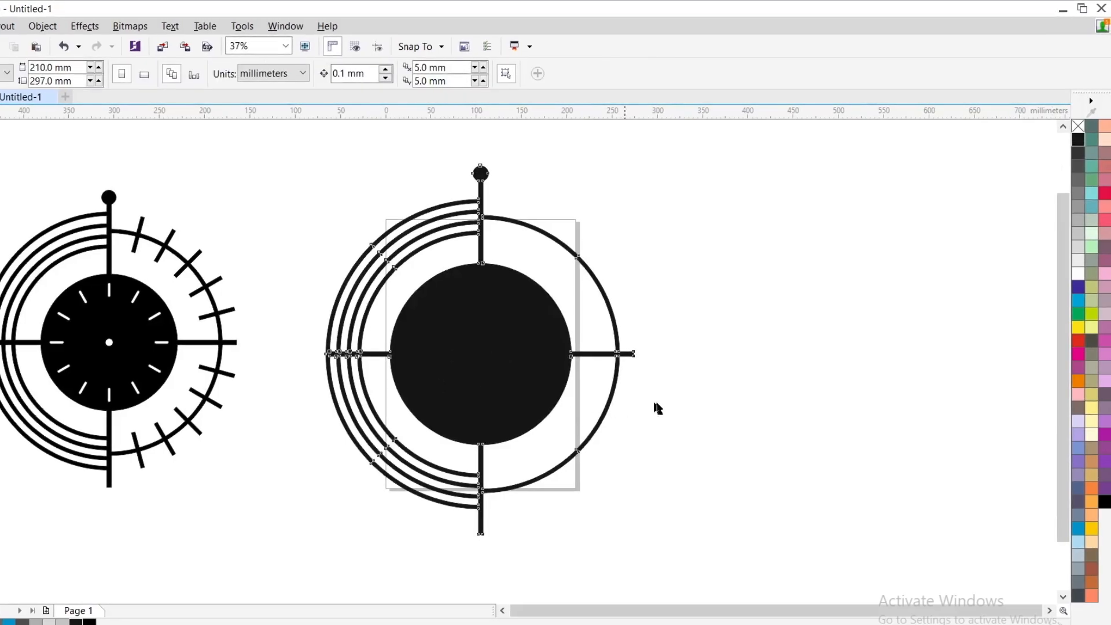
key("ctrl+z")
left_click(737, 369)
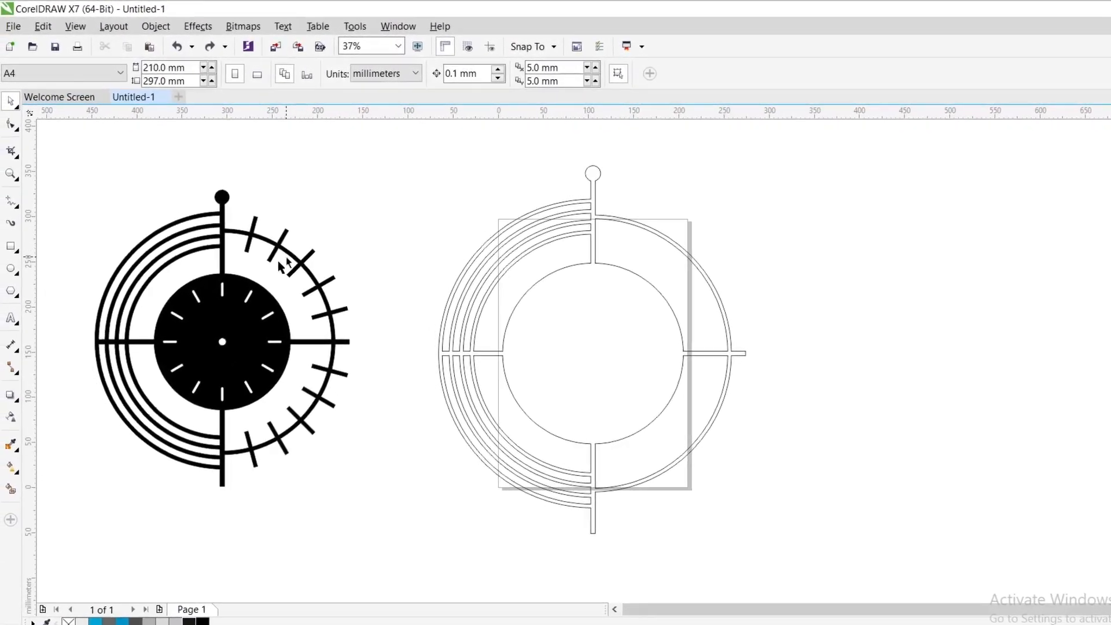
- Try drawing a vertical freehand line about 50 mm long outside the clock's half rings and undo it
left_click(10, 247)
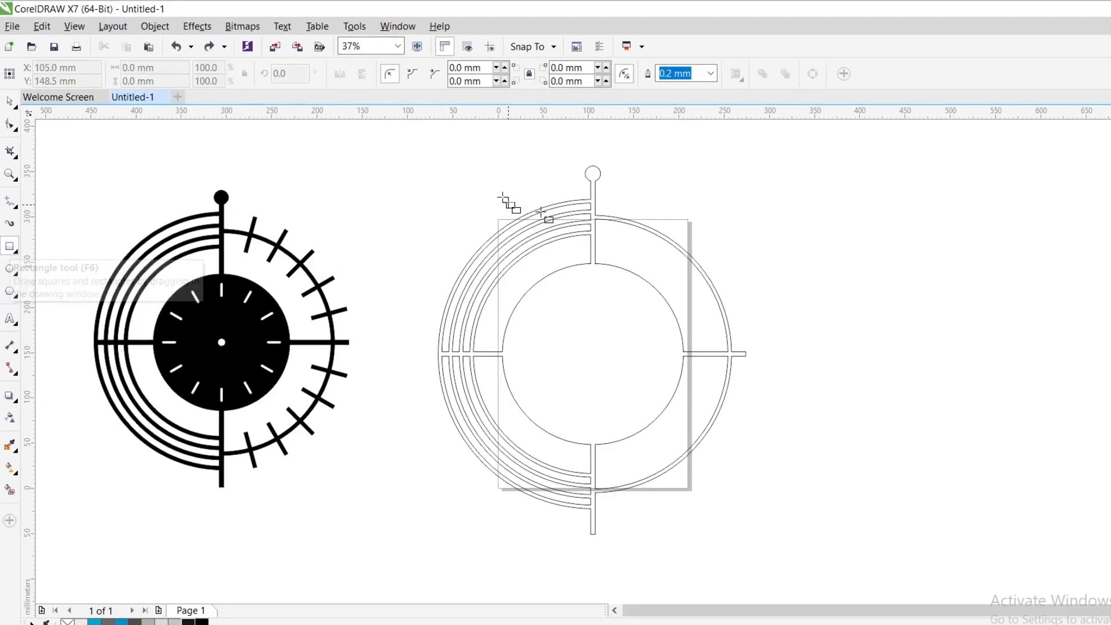
left_click(9, 201)
scroll(417, 217, "down", 1)
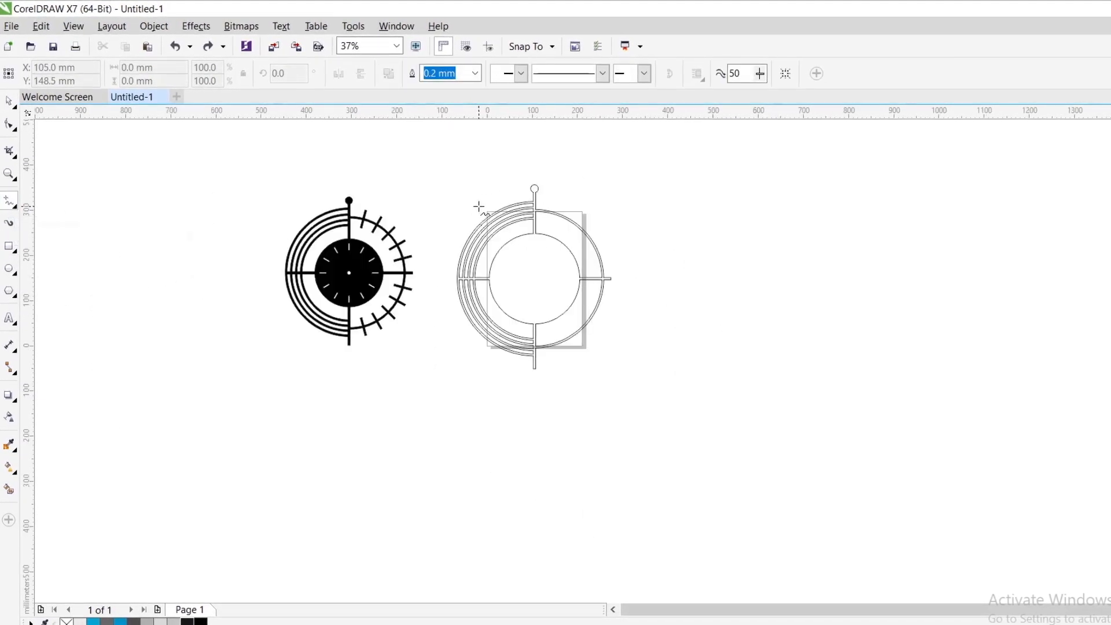
scroll(526, 248, "up", 1)
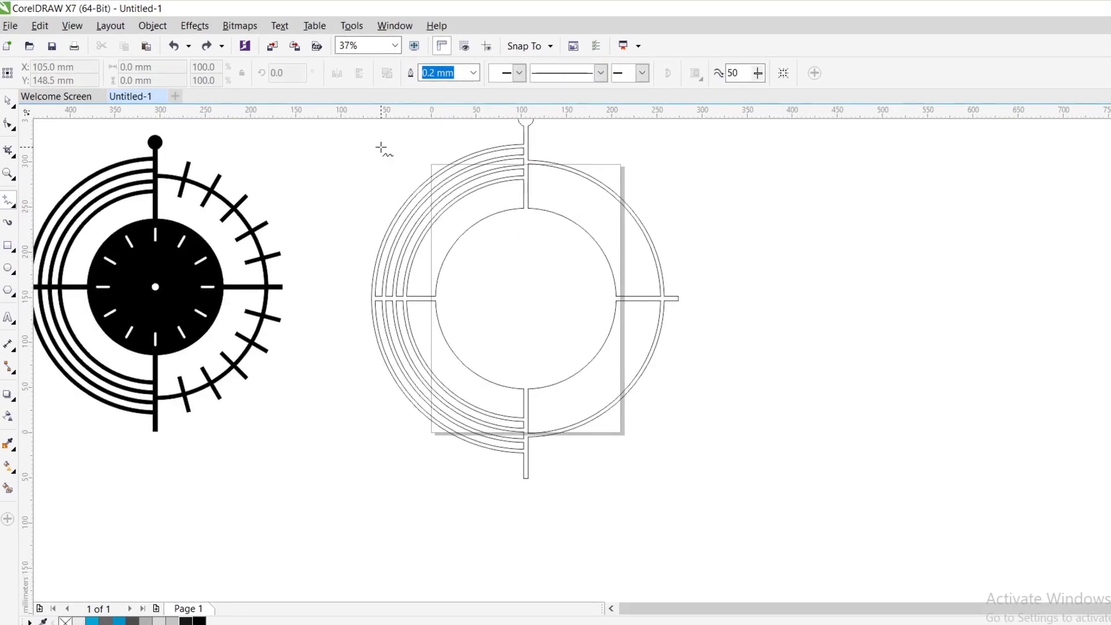
key("ctrl+z")
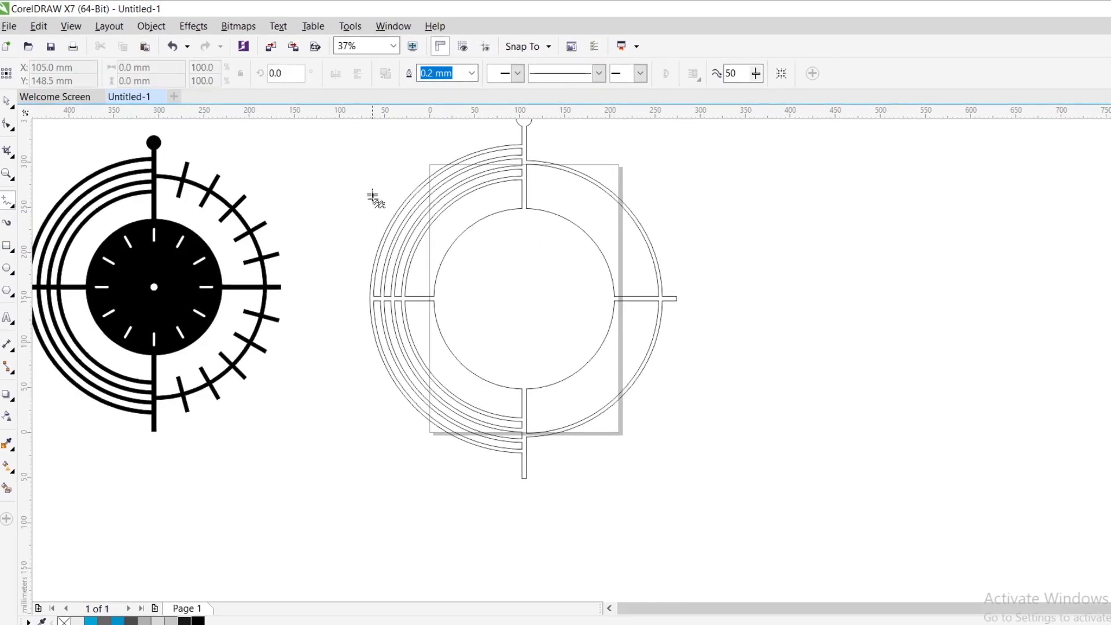
left_click(356, 153)
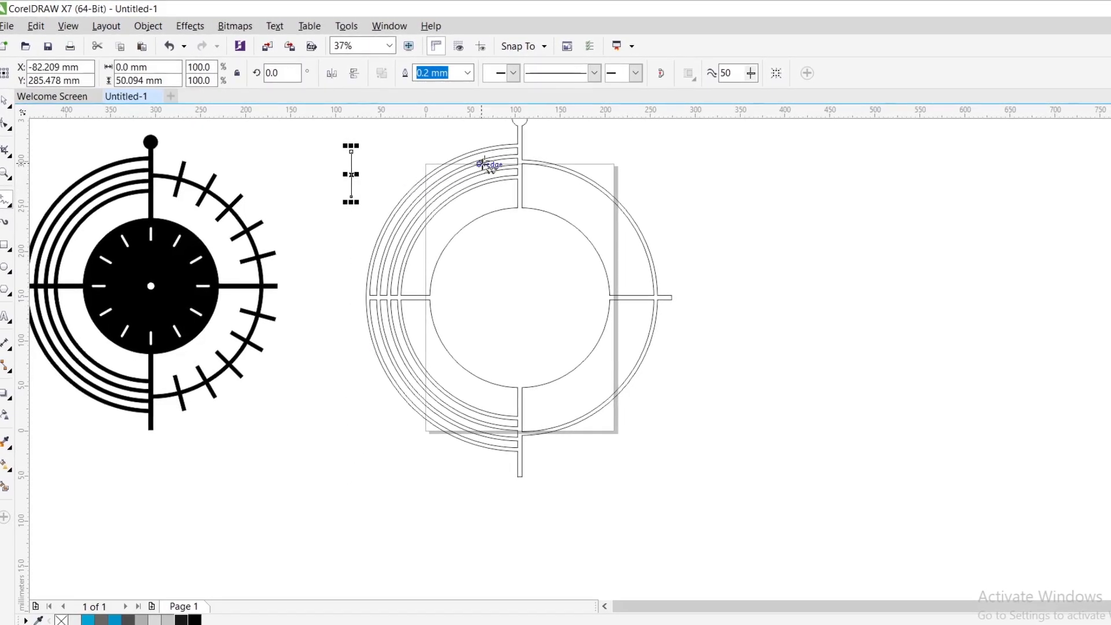
key("ctrl+z")
- Draw vertical lines about 39 mm long across the upper and lower ends of the half rings, along the vertical bar's edge
scroll(520, 147, "up", 2)
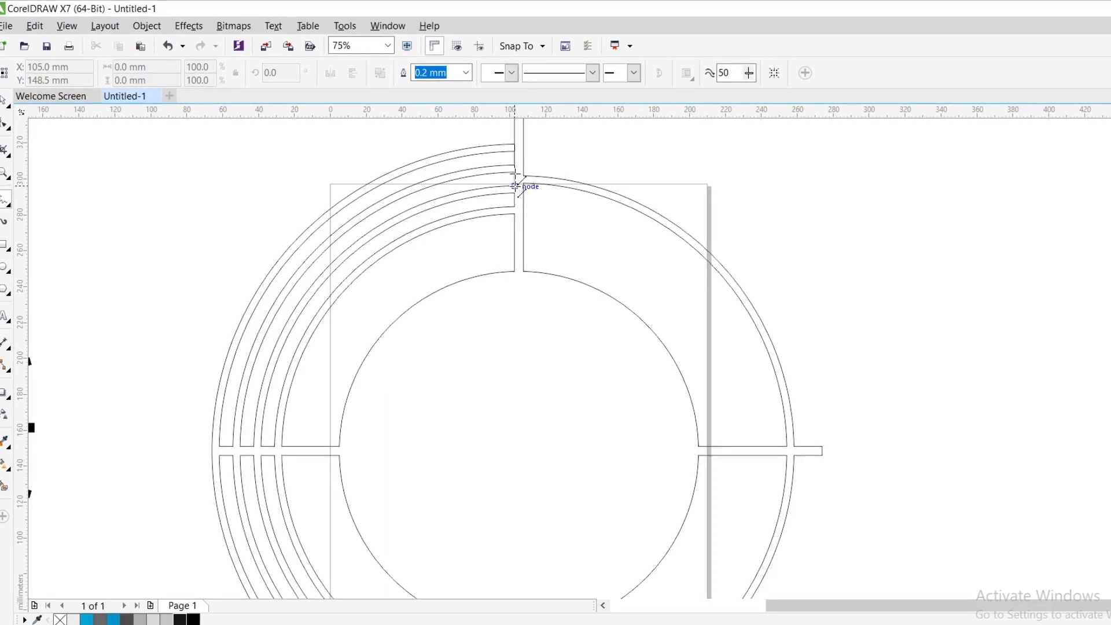
scroll(620, 168, "down", 2)
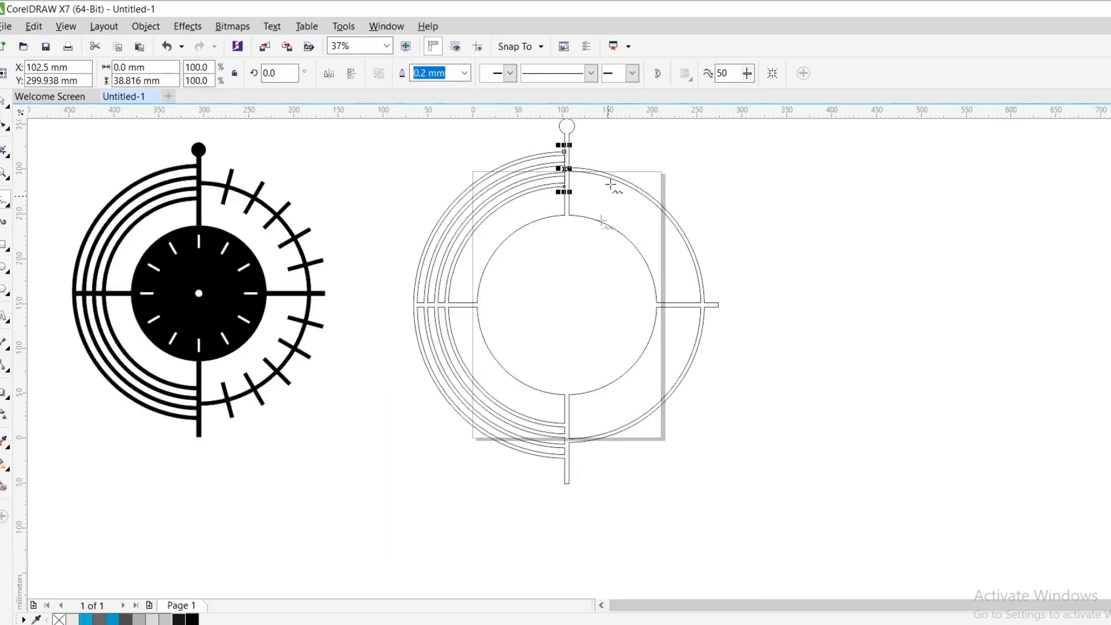
scroll(567, 464, "up", 2)
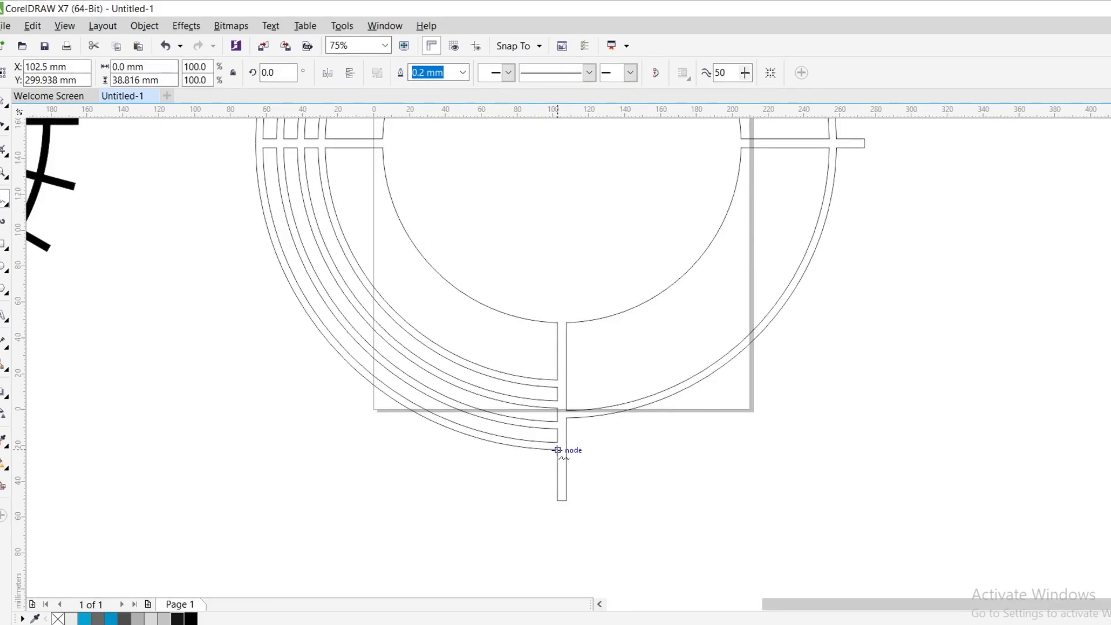
scroll(604, 451, "down", 2)
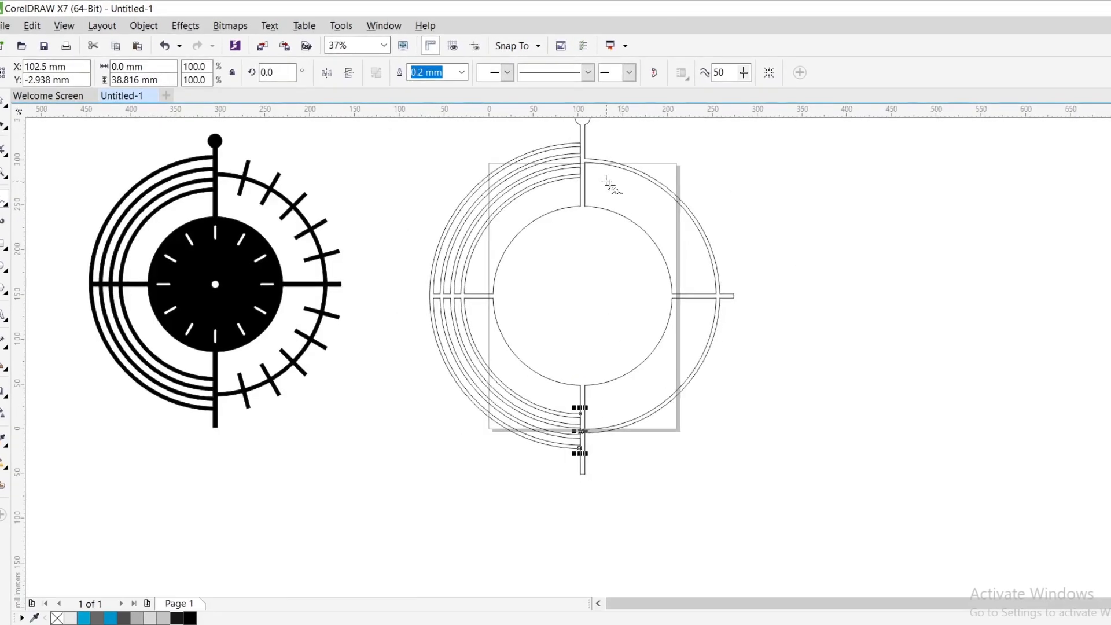
- Redraw the upper vertical line across the half rings' ends, about 41 mm long
scroll(618, 303, "down", 2)
scroll(595, 203, "up", 2)
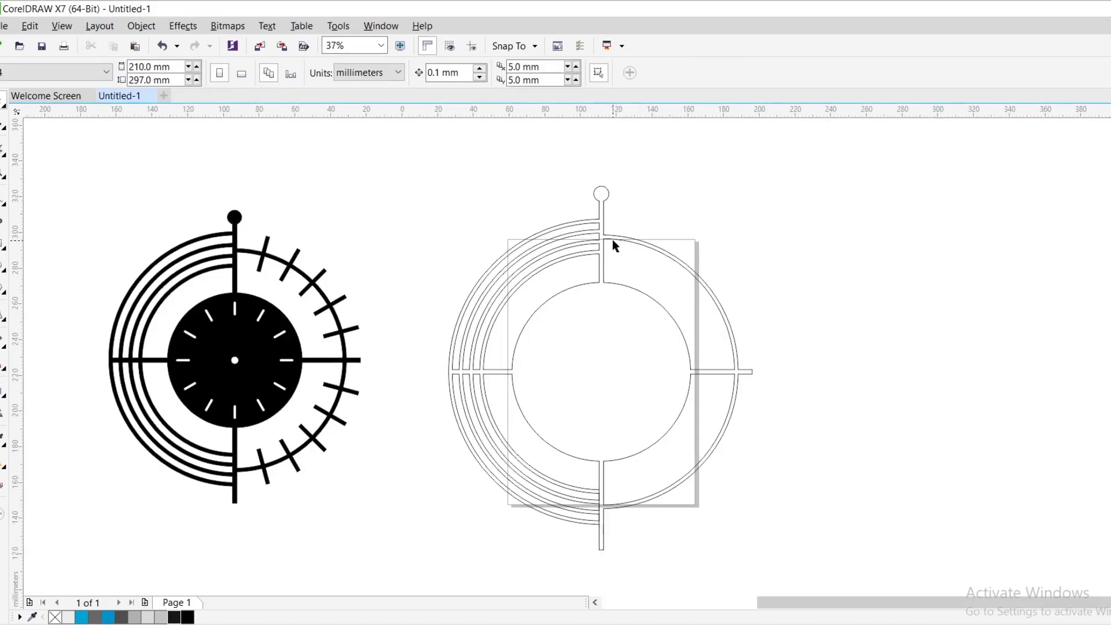
scroll(612, 240, "up", 2)
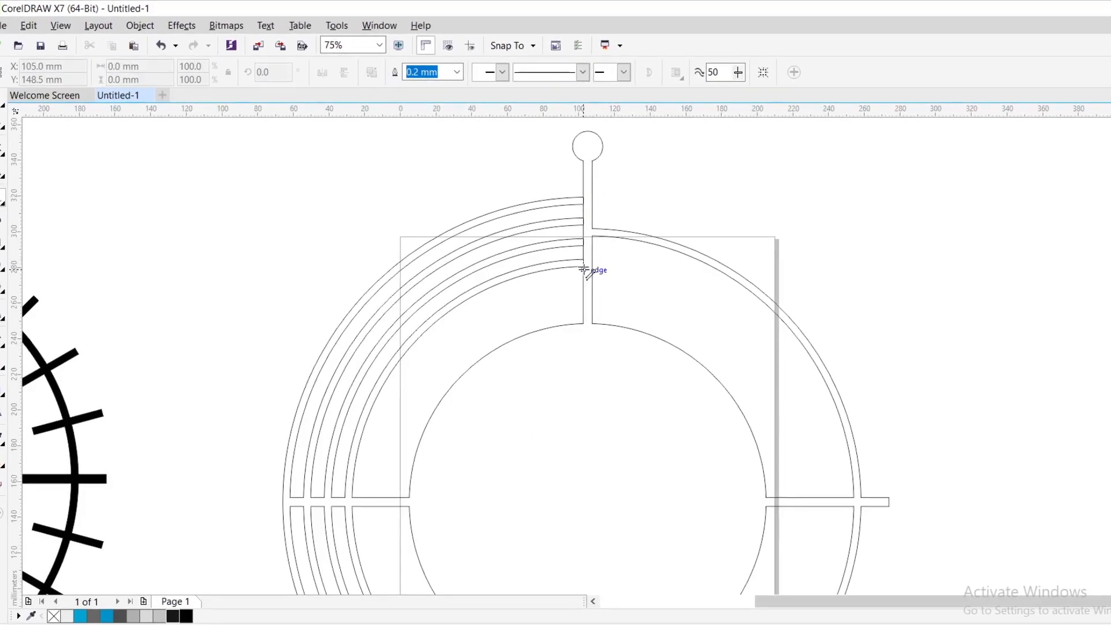
scroll(608, 224, "down", 2)
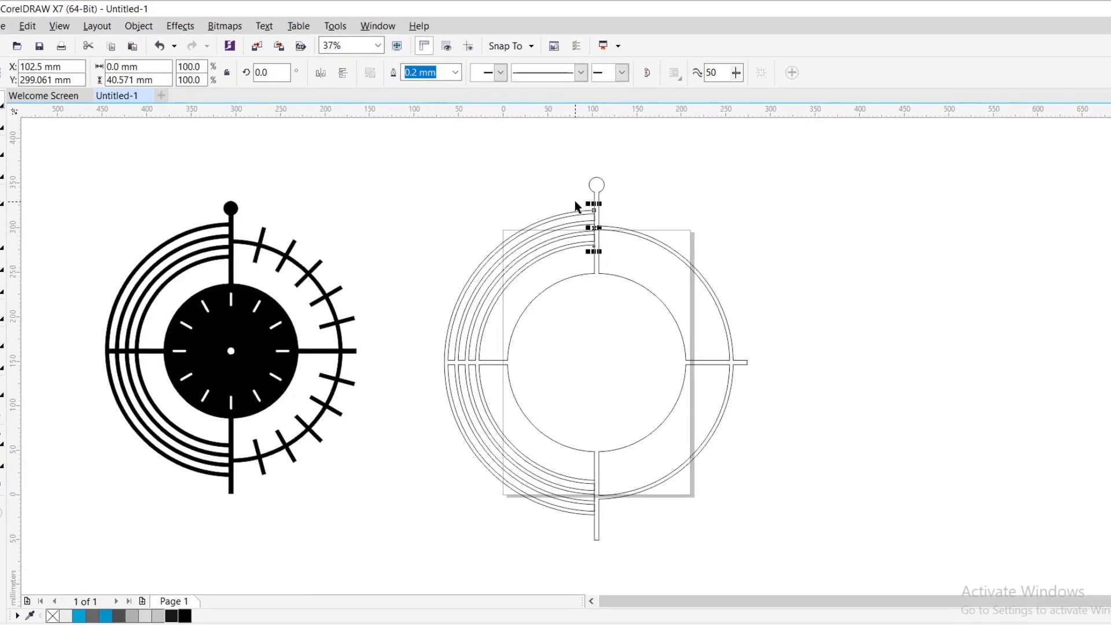
- Combine the upper and lower lines into one object and centre it on the page
left_click_drag(575, 200, 625, 528)
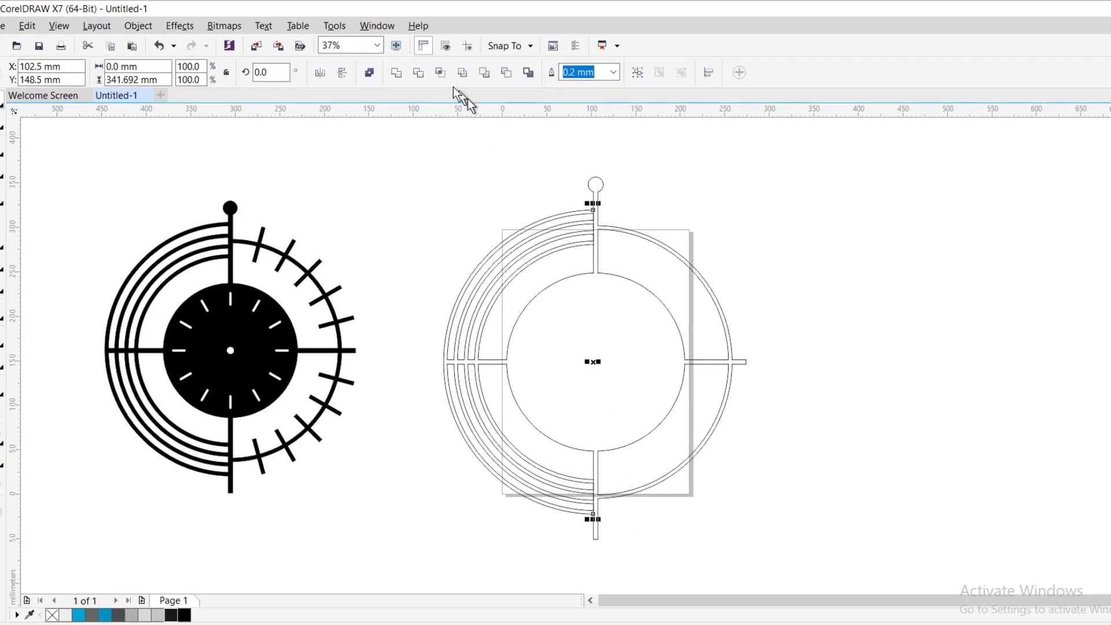
key("p")
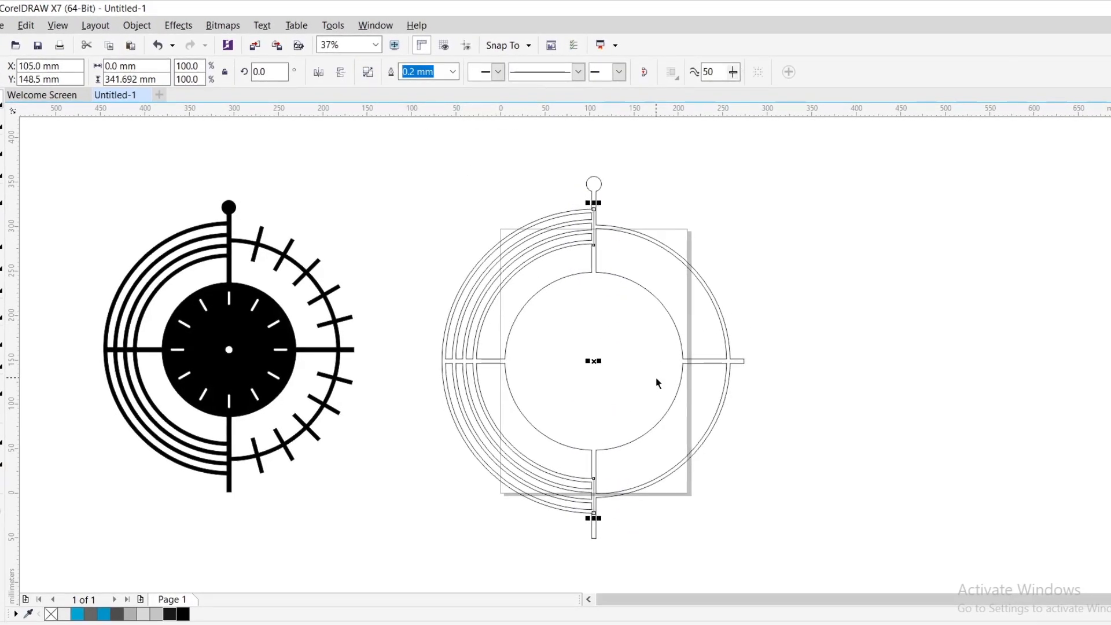
- Try centring the clock shape on the page and undo it
left_click(639, 349)
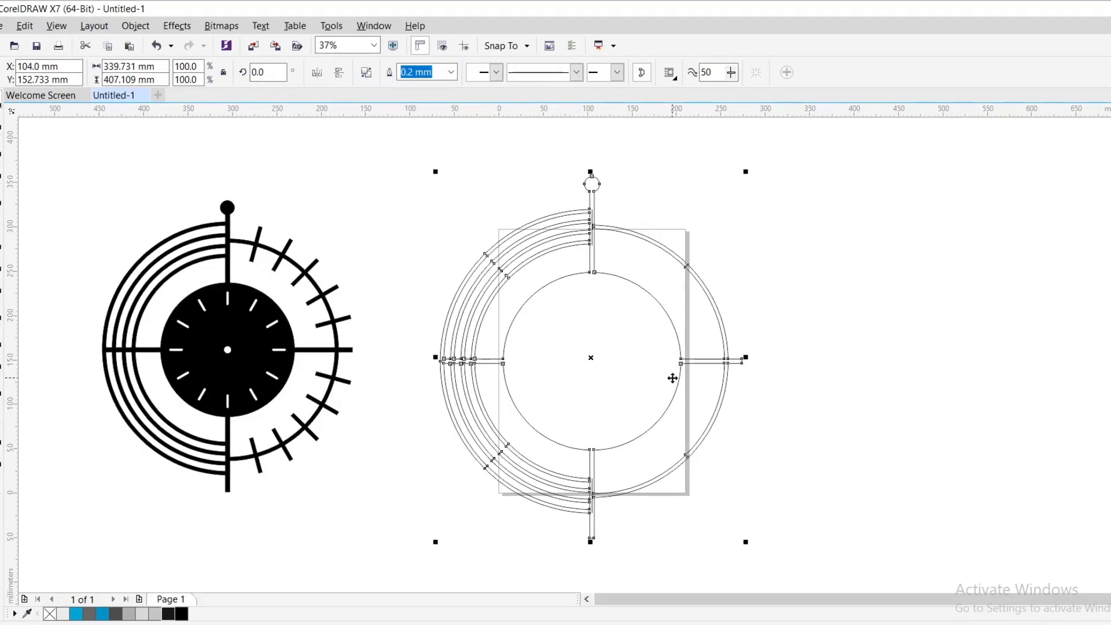
key("p")
key("ctrl+z")
left_click(822, 239)
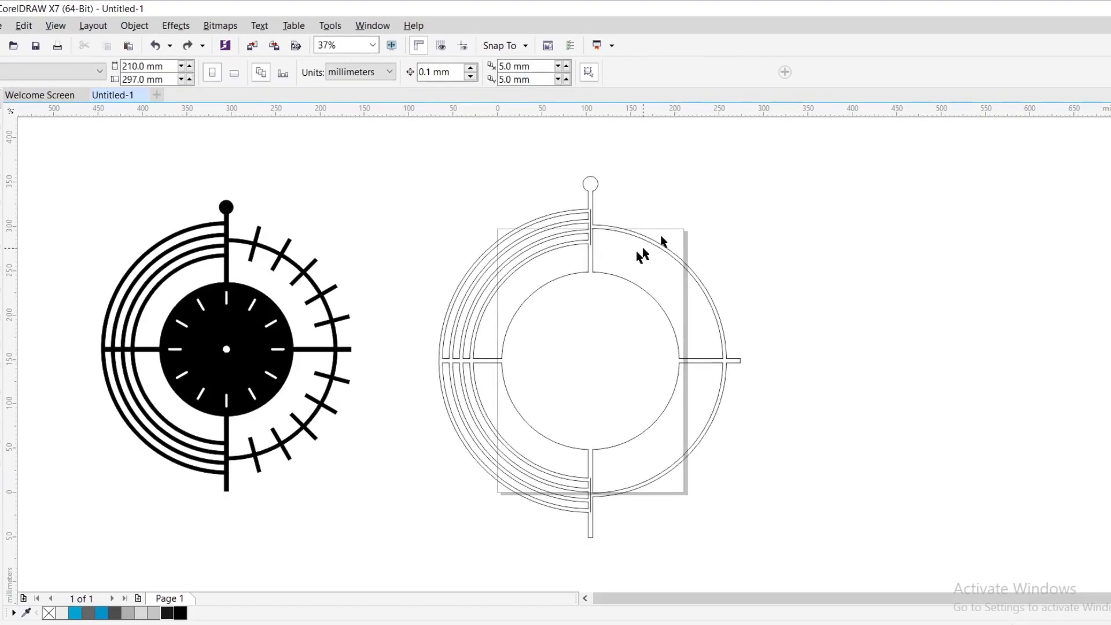
- Rotate a copy of the line pair by 15 degrees about its centre and repeat it until ticks fill the full circle
left_click_drag(527, 449, 540, 526)
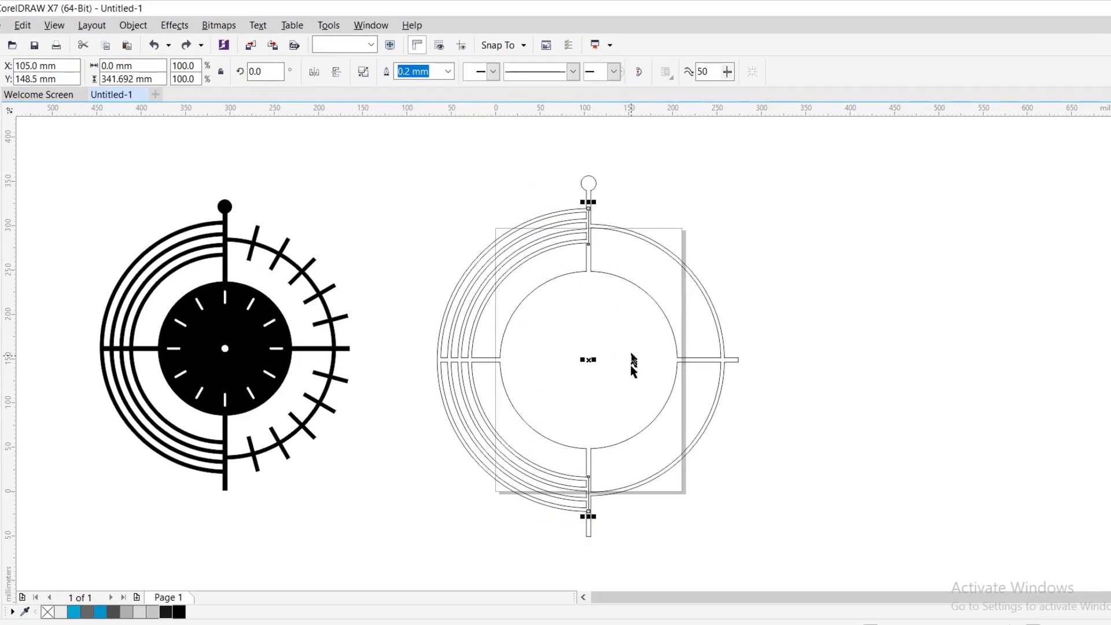
left_click(590, 366)
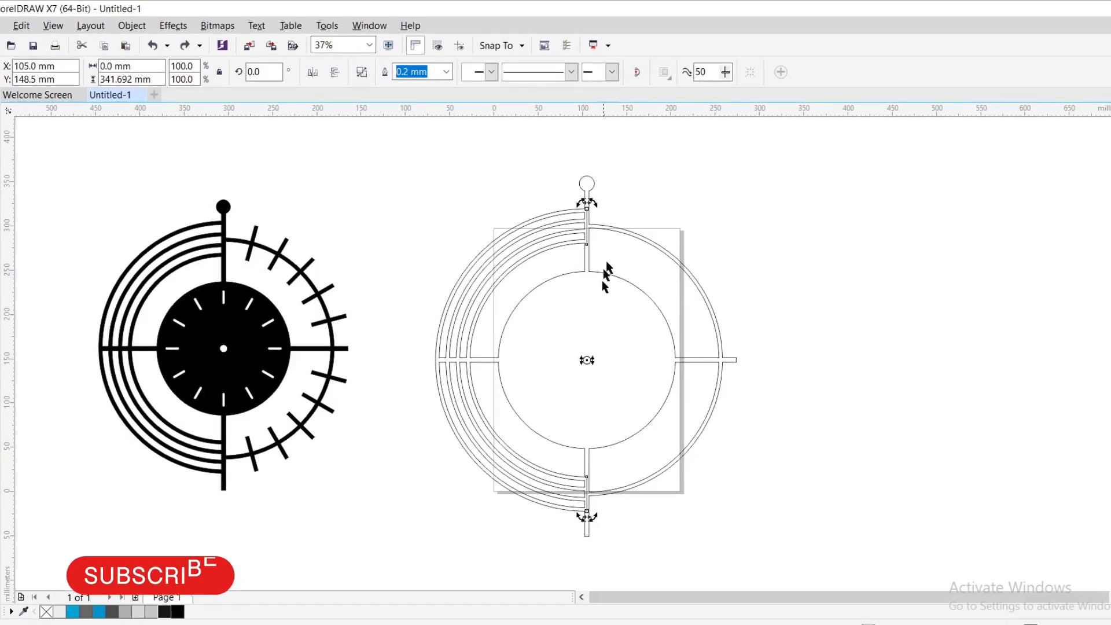
left_click_drag(587, 202, 535, 209)
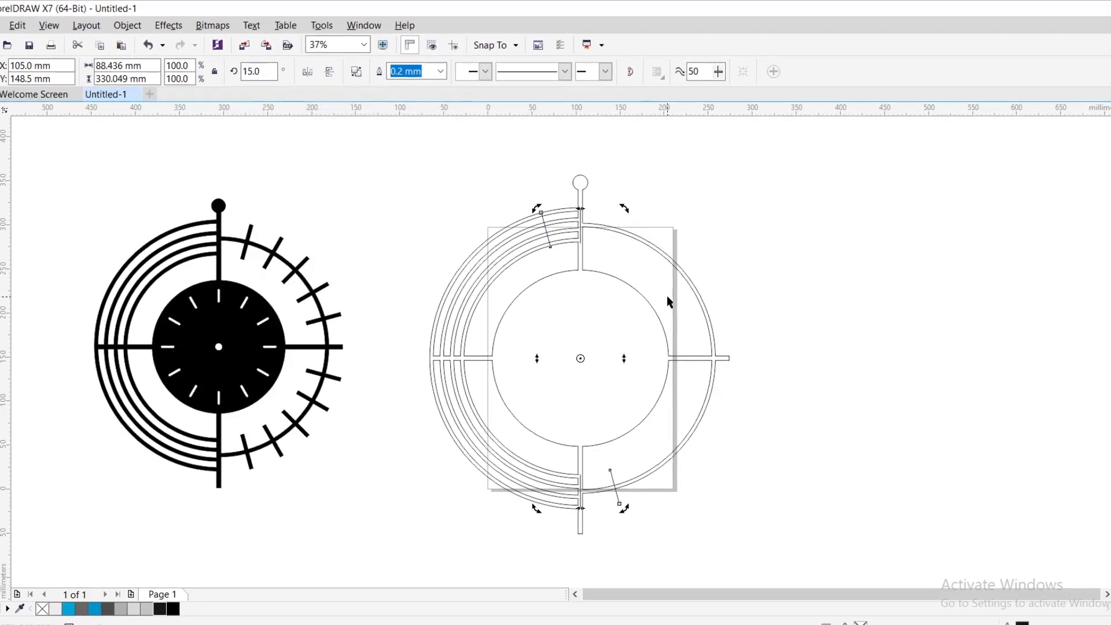
key("ctrl+r")
key("ctrl+r")
key("ctrl+r")
key("ctrl+r")
key("ctrl+r")
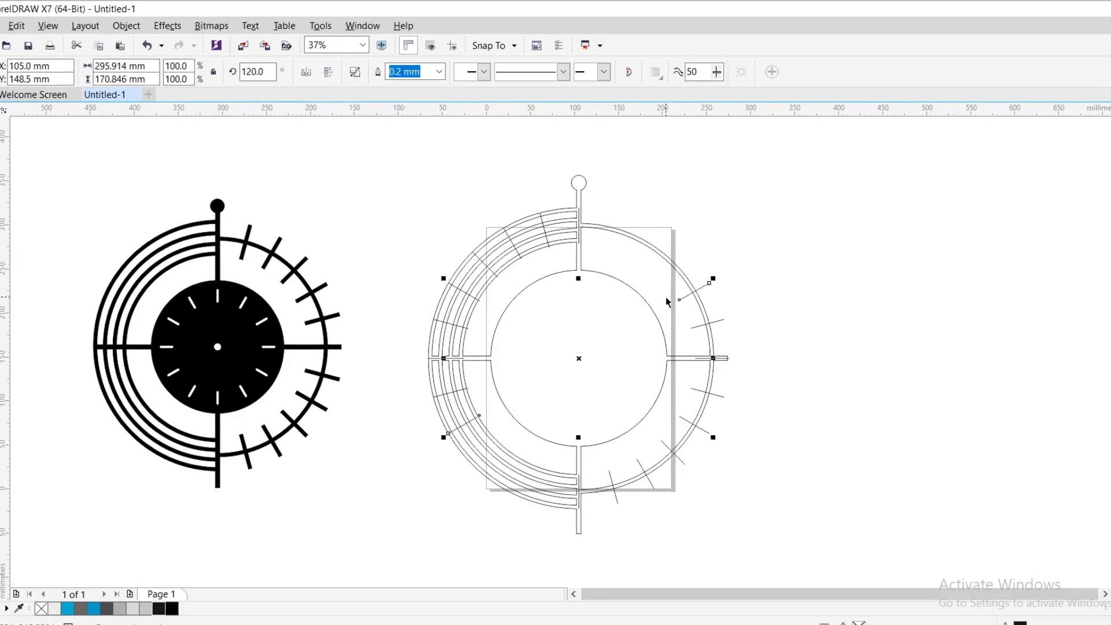
key("ctrl+r")
key("ctrl+r")
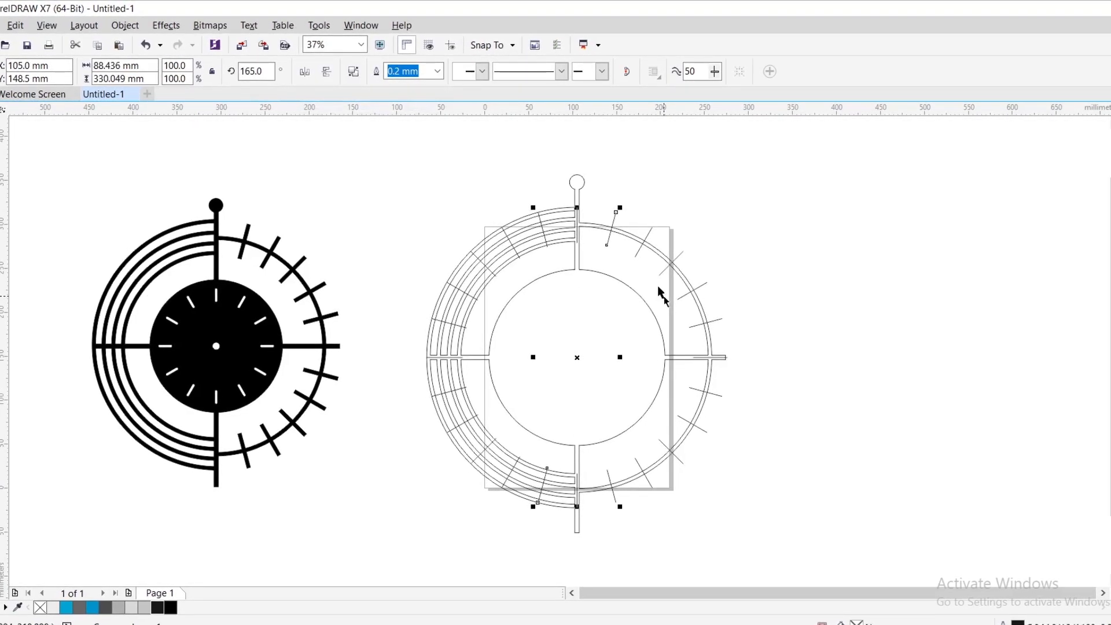
- Cut the clock shape out of the drawing, and combine all tick lines and break them apart into separate lines
right_click(570, 181)
left_click(599, 312)
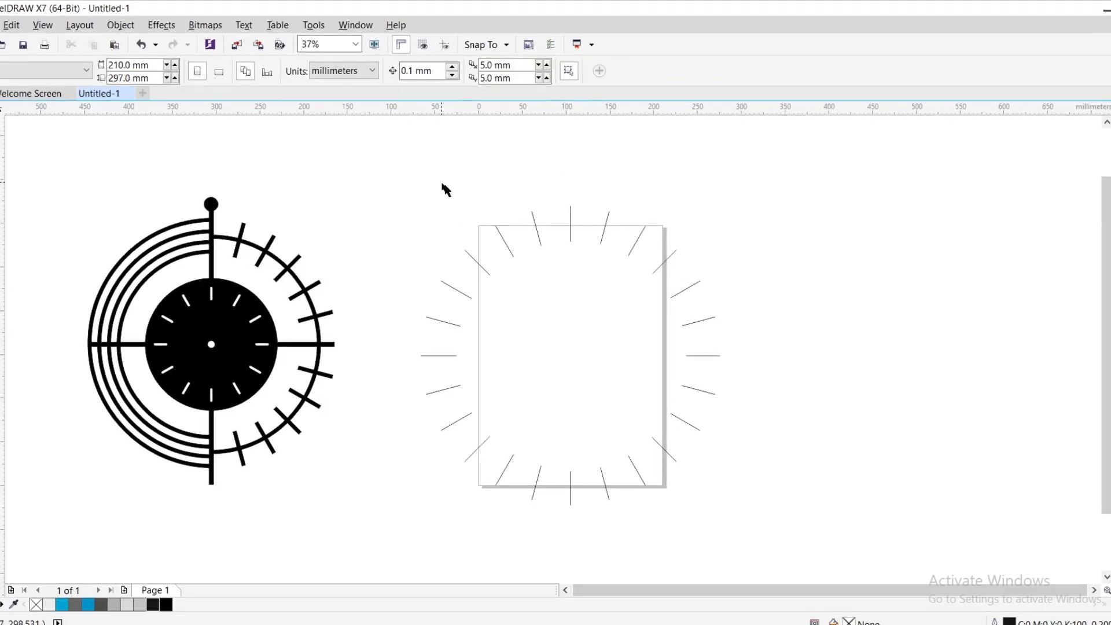
left_click_drag(866, 521, 866, 521)
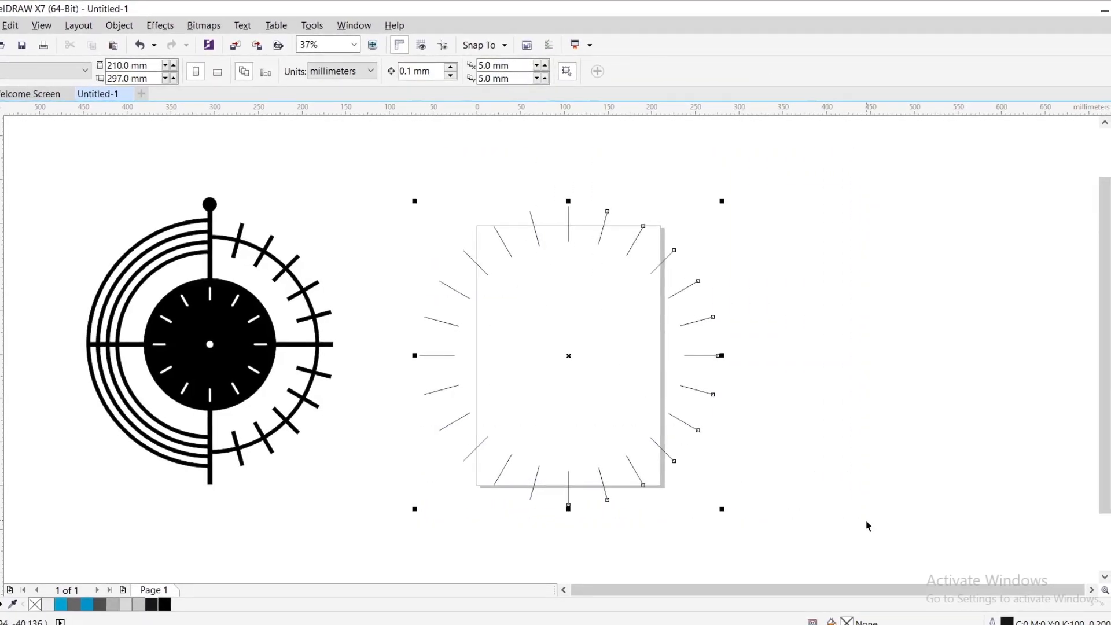
left_click(346, 71)
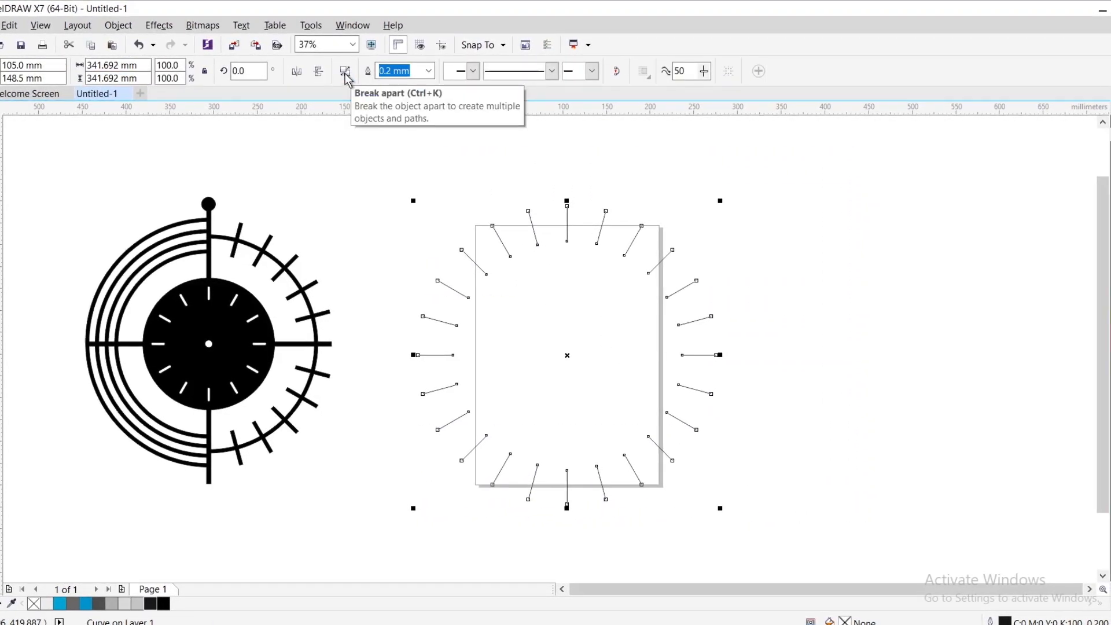
left_click(475, 174)
- Delete all tick lines in the left half, the two vertical ones and the horizontal one on the right
left_click_drag(406, 164, 545, 550)
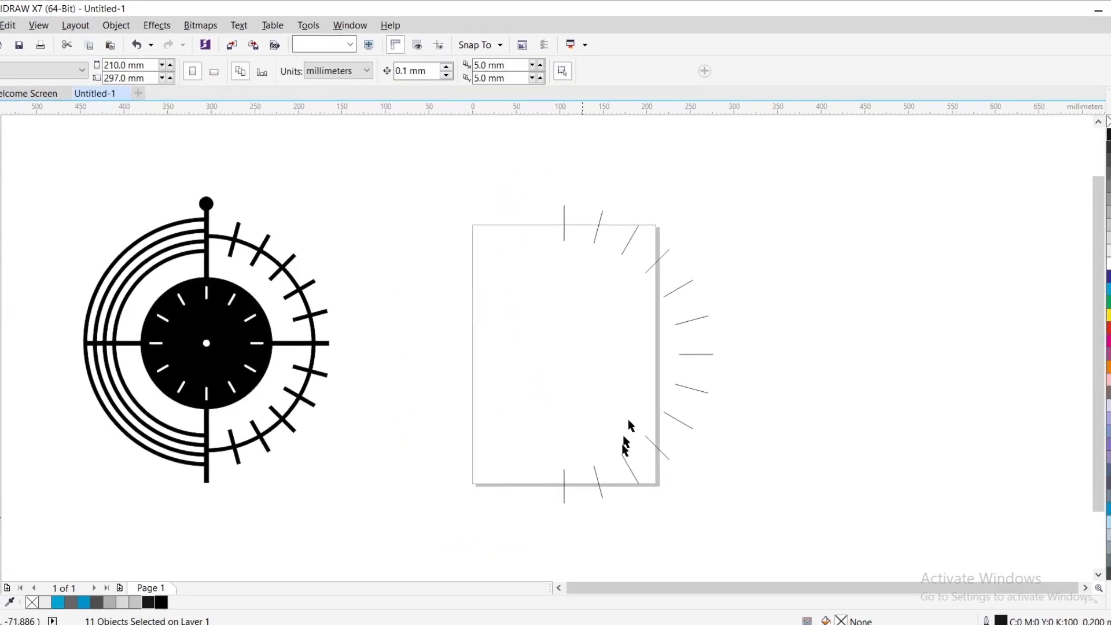
left_click_drag(560, 521, 568, 546)
right_click(560, 354)
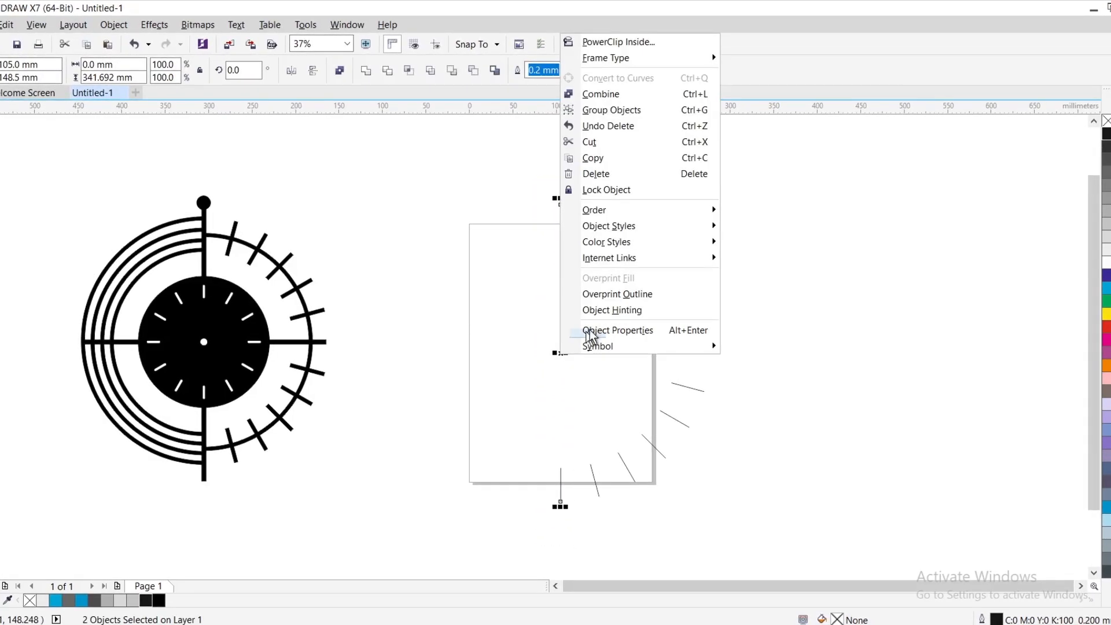
left_click(629, 175)
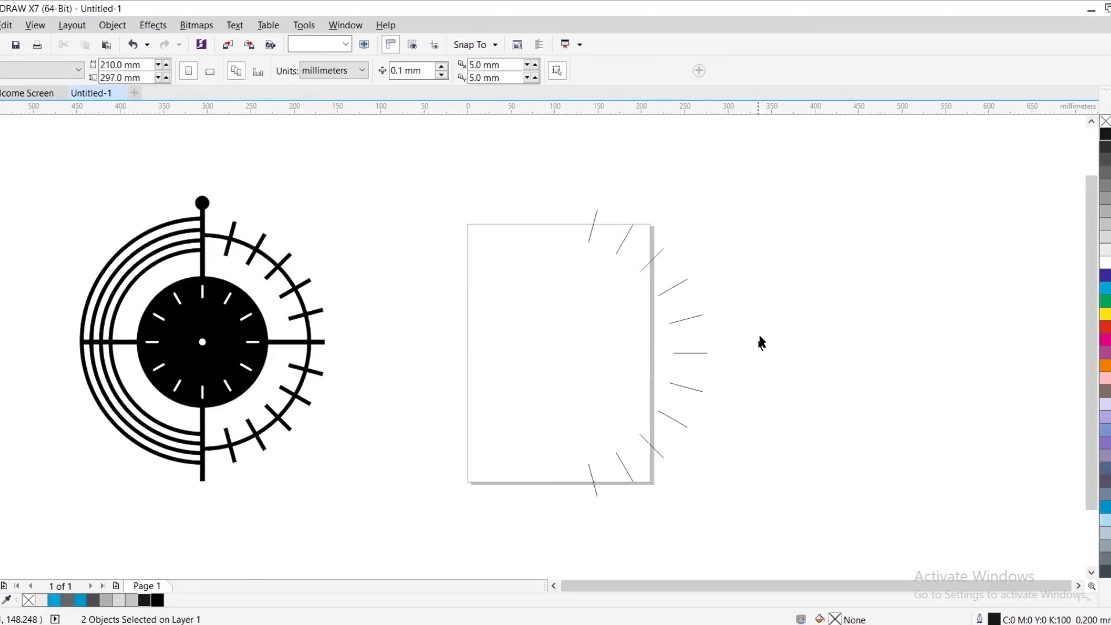
left_click_drag(754, 341, 635, 354)
right_click(691, 353)
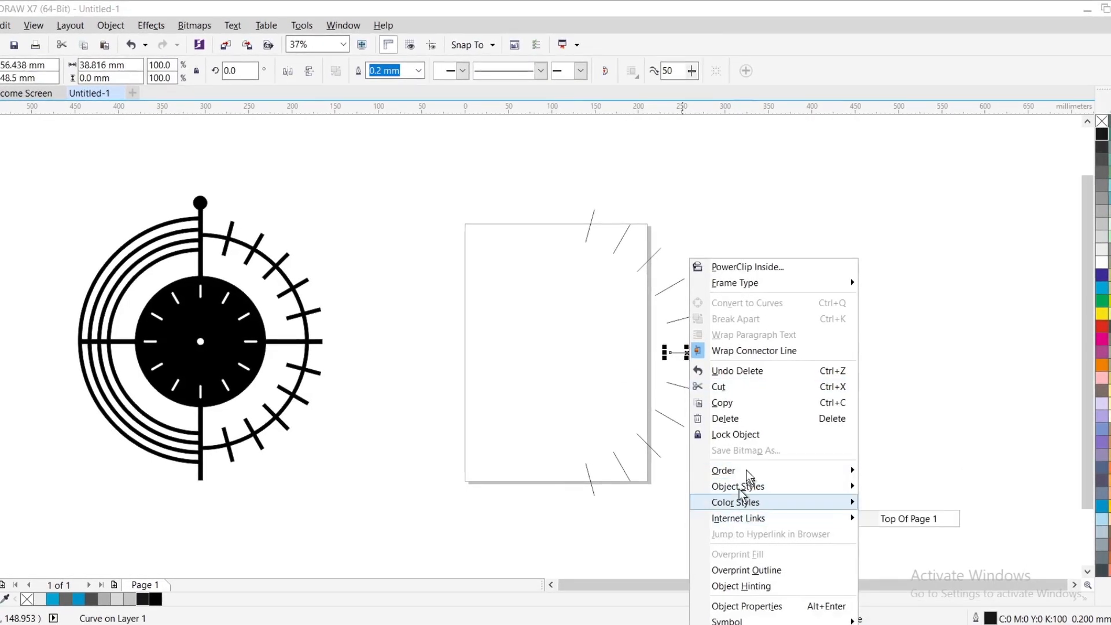
left_click(745, 422)
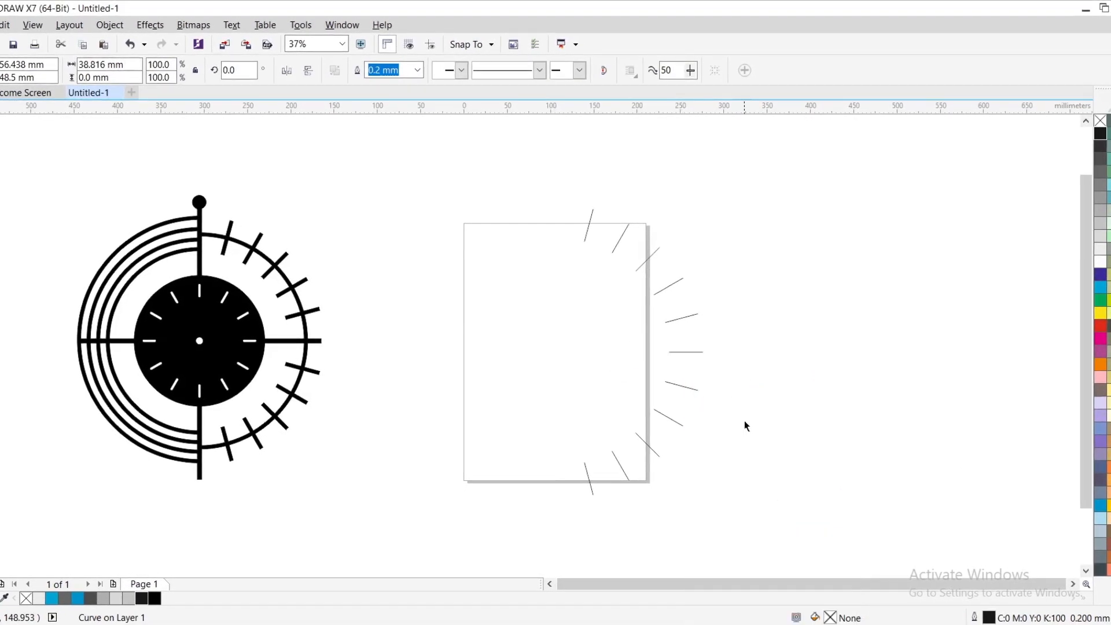
- Paste the clock shape back into its place behind the remaining tick lines
right_click(770, 363)
left_click(827, 454)
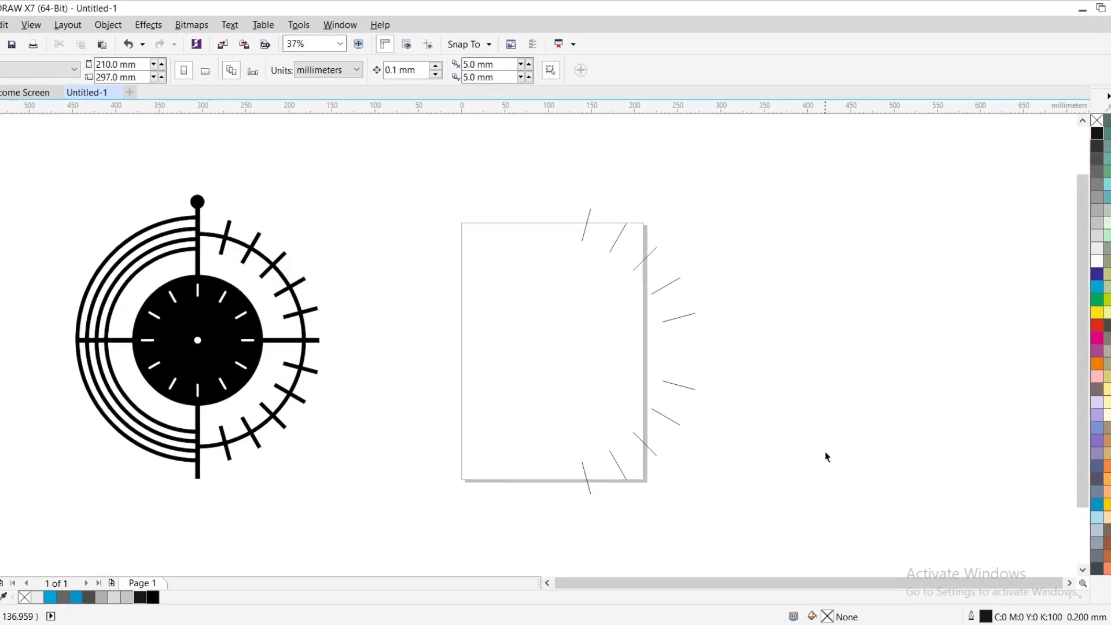
left_click(769, 400)
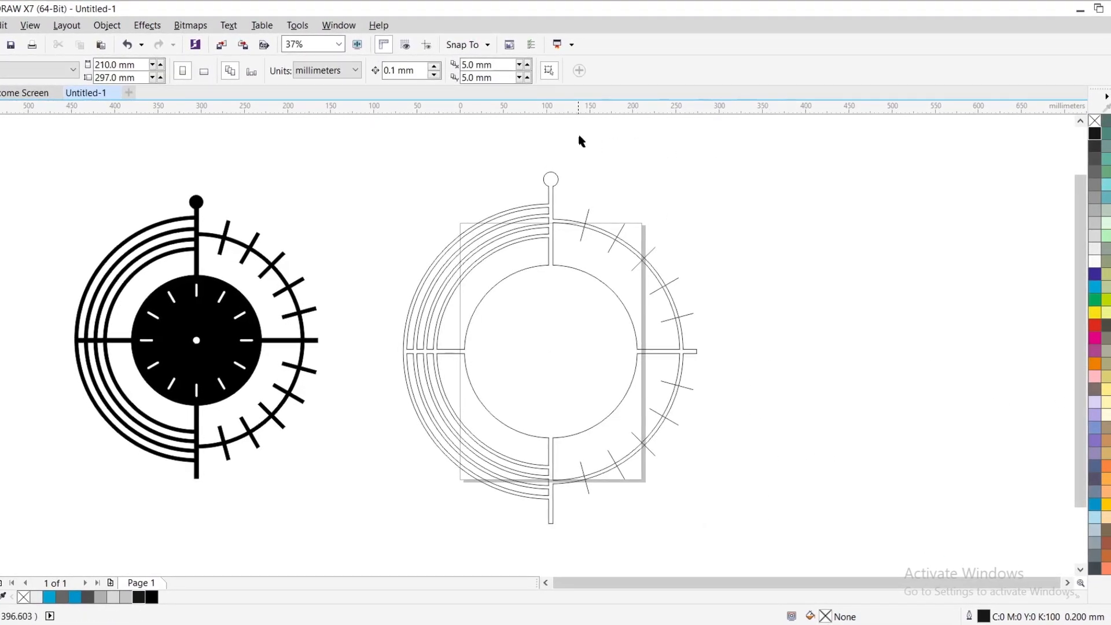
- Combine the ten tick lines with an outline width of 4.0 mm and convert that outline to an object
left_click_drag(574, 135, 619, 297)
left_click_drag(783, 542, 783, 543)
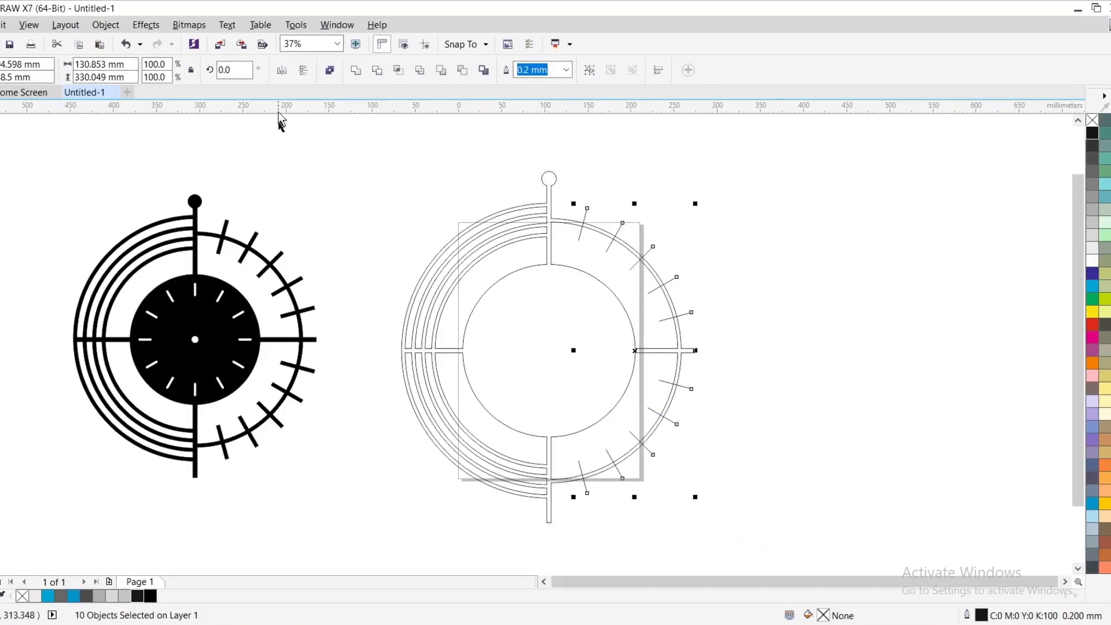
left_click(566, 70)
left_click(529, 231)
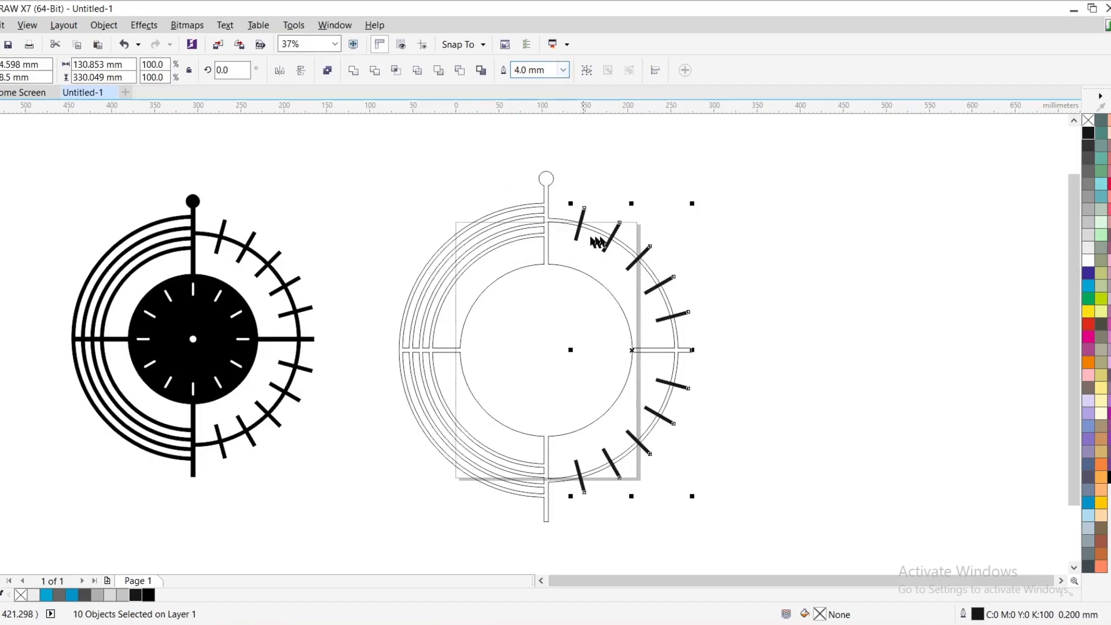
left_click(92, 26)
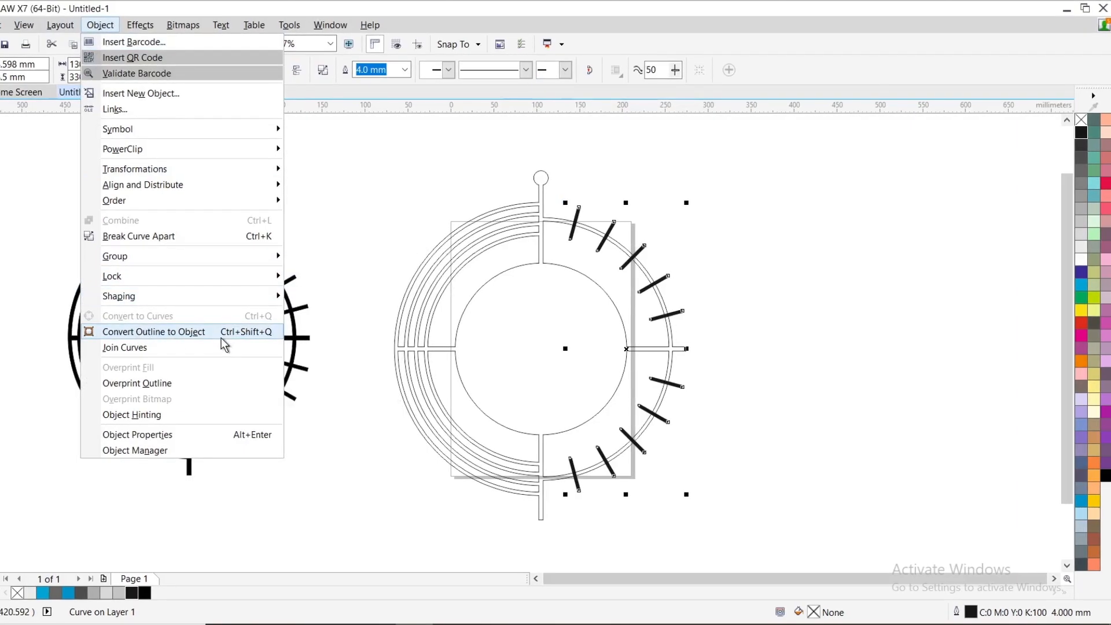
left_click(130, 333)
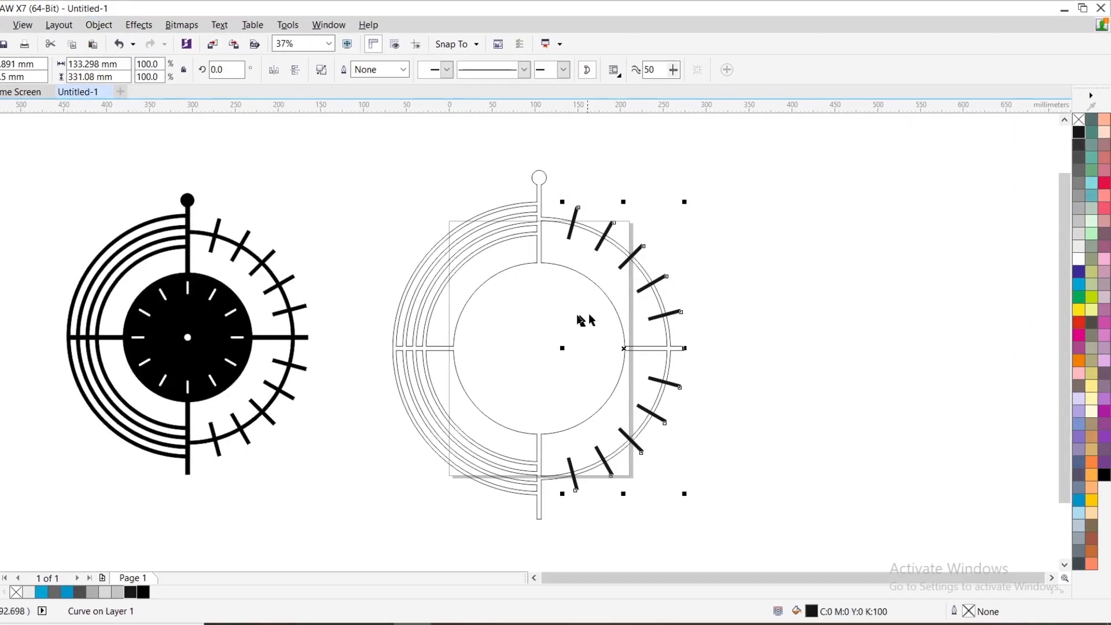
- Weld the ten tick shapes to the clock outline on the page
left_click(540, 302, "shift")
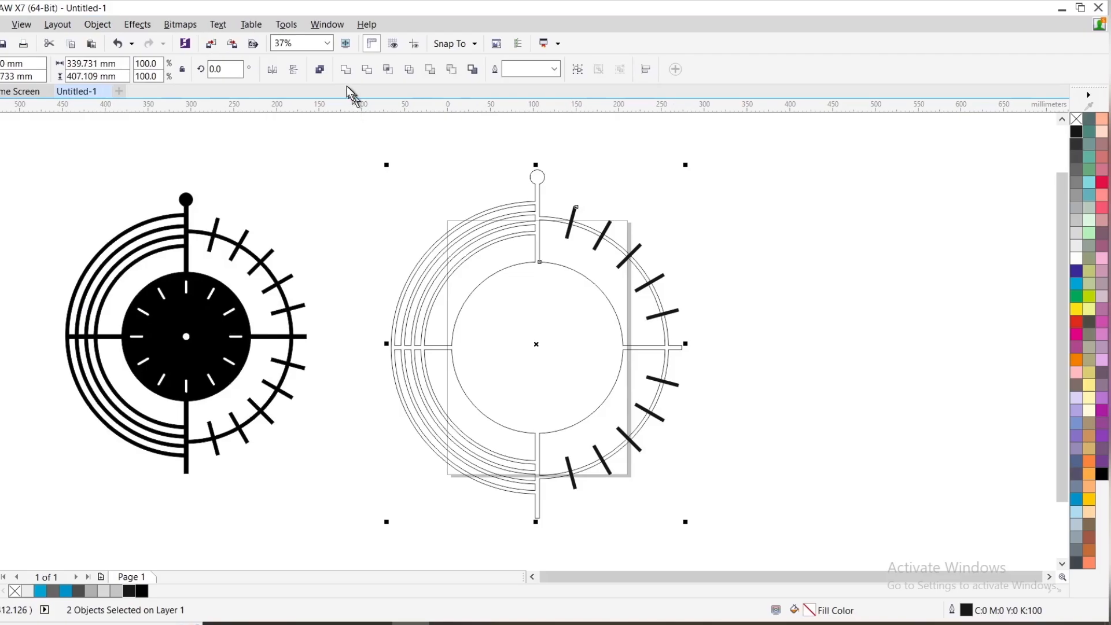
left_click(346, 70)
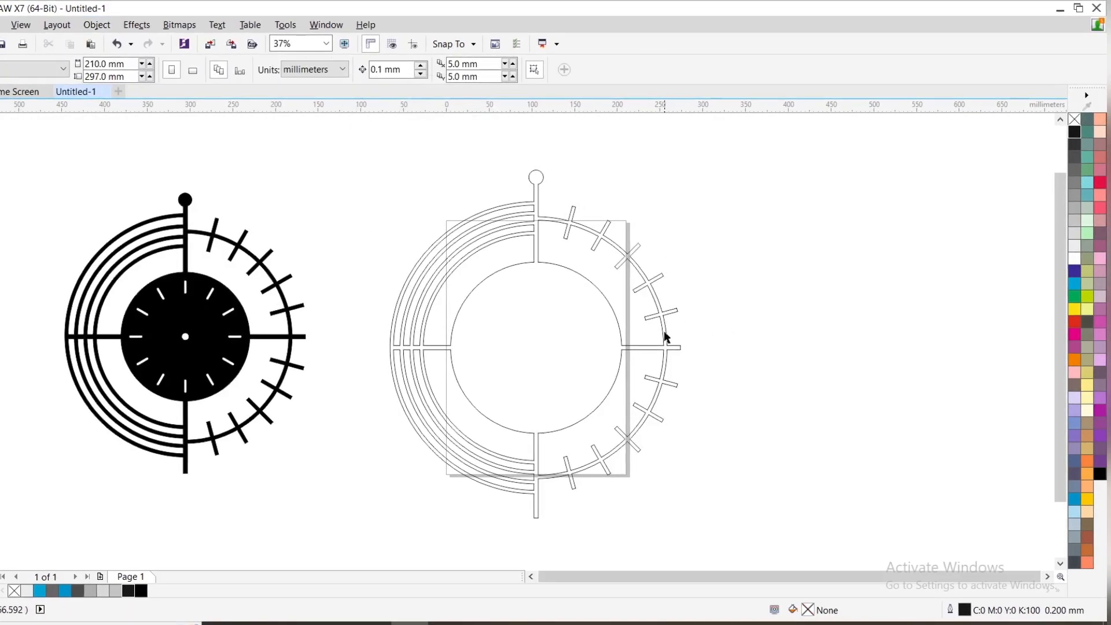
left_click(538, 341)
left_click(1075, 132)
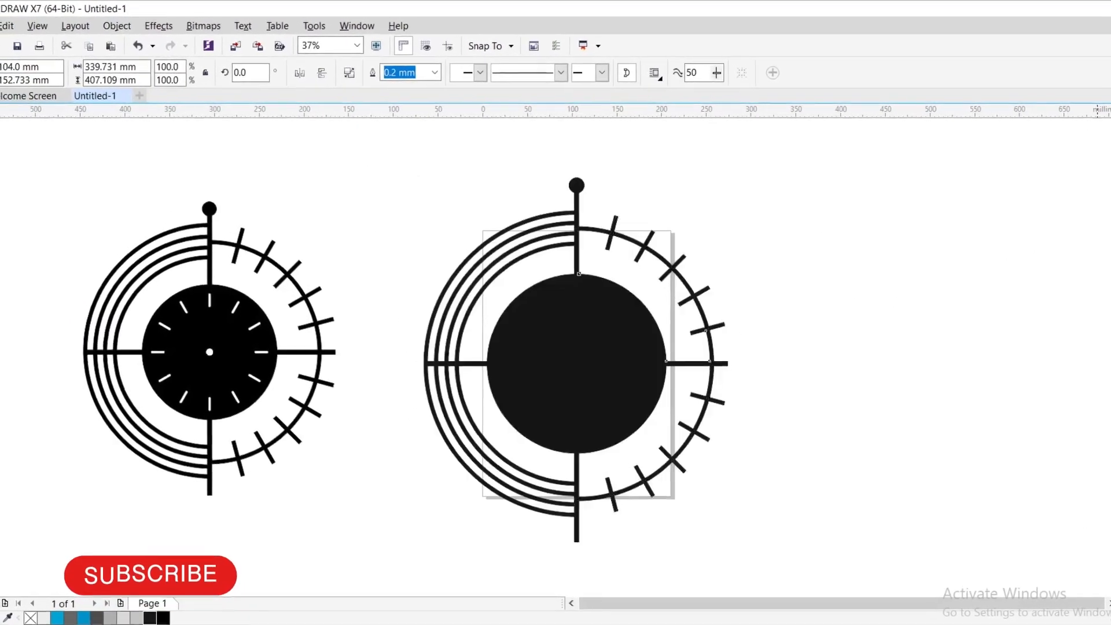
left_click(883, 336)
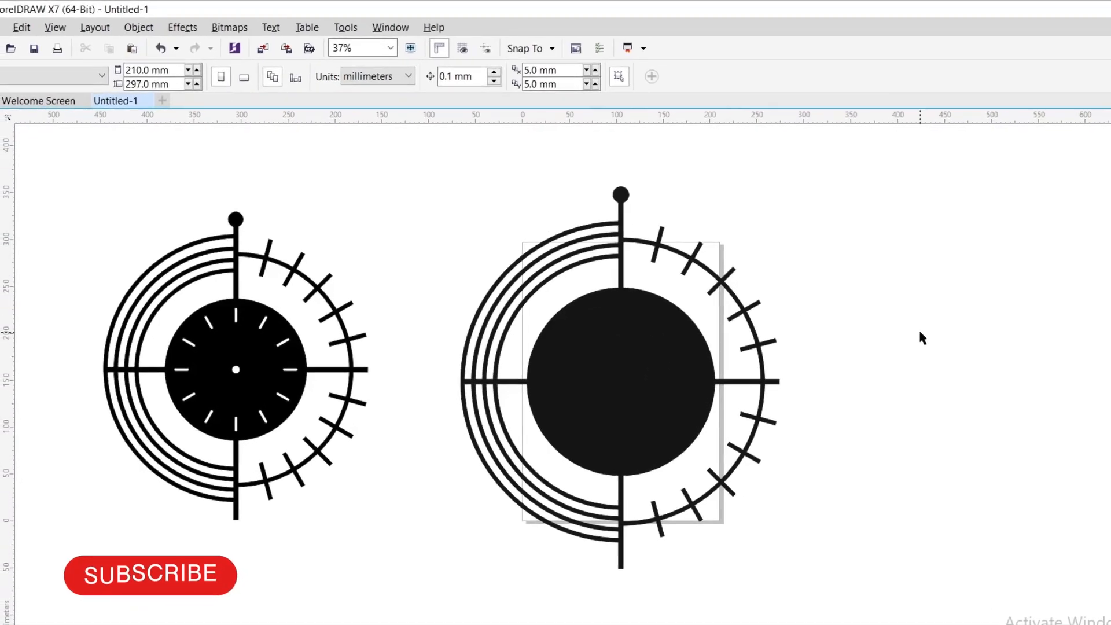
key("ctrl+z")
left_click(915, 333)
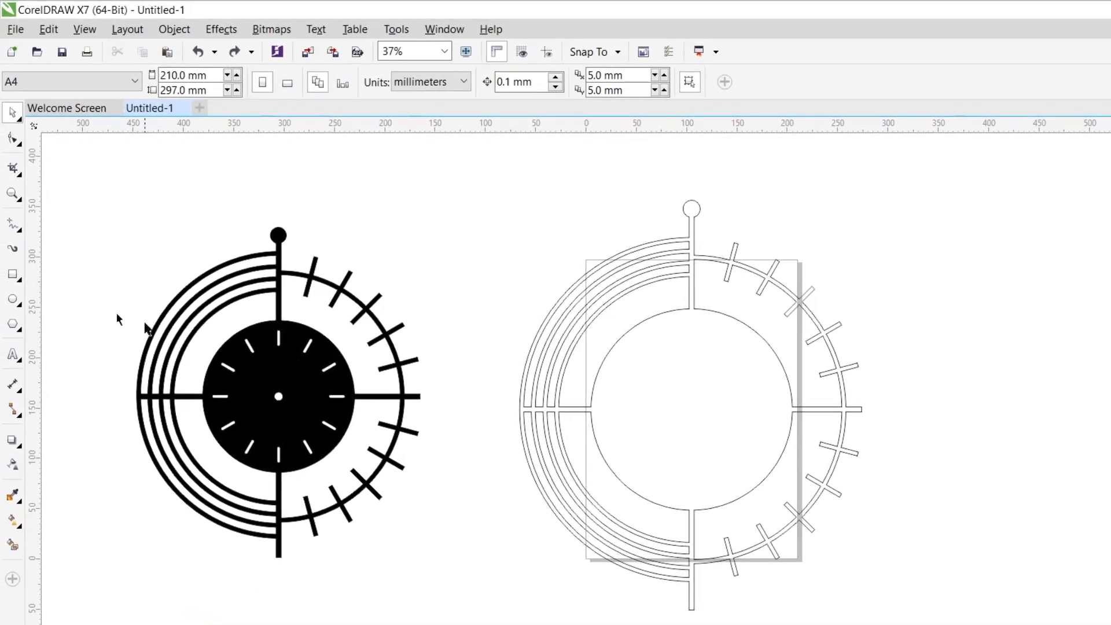
- Draw an upright round-ended bar about 3.5 mm by 25.4 mm between the clocks and copy it straight below, spanning about 171 mm overall
left_click(12, 273)
scroll(496, 210, "up", 2)
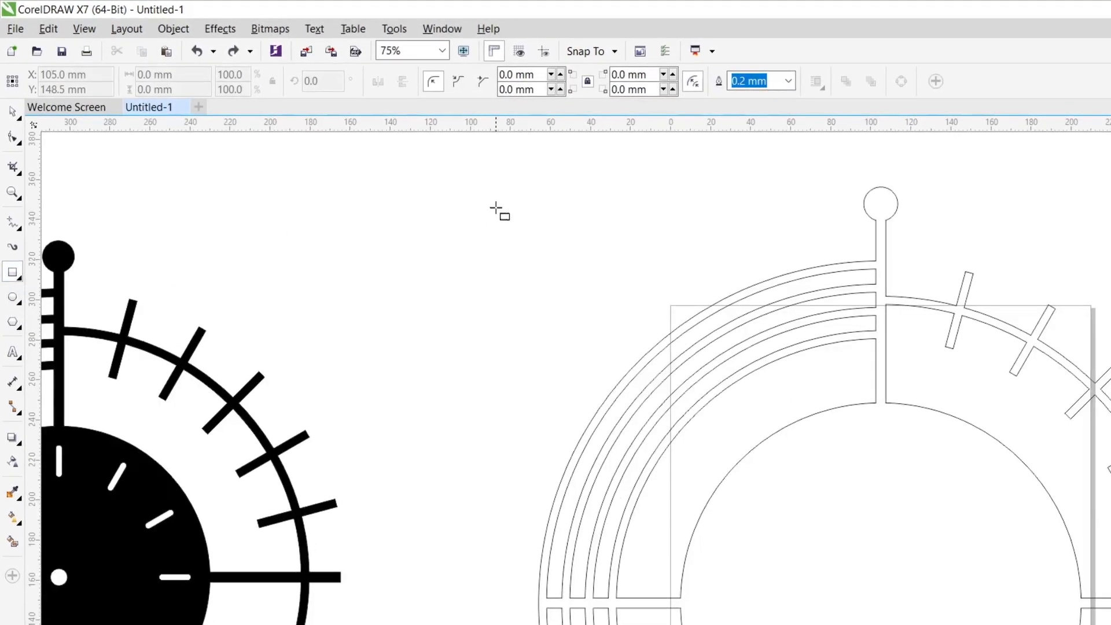
left_click_drag(496, 208, 501, 259)
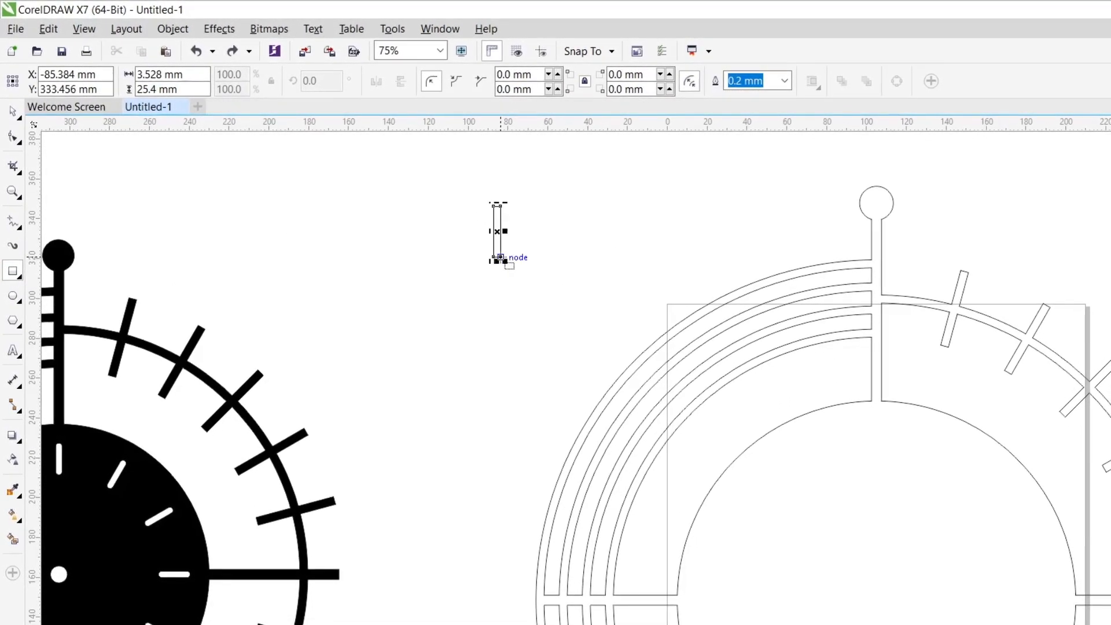
left_click(12, 136)
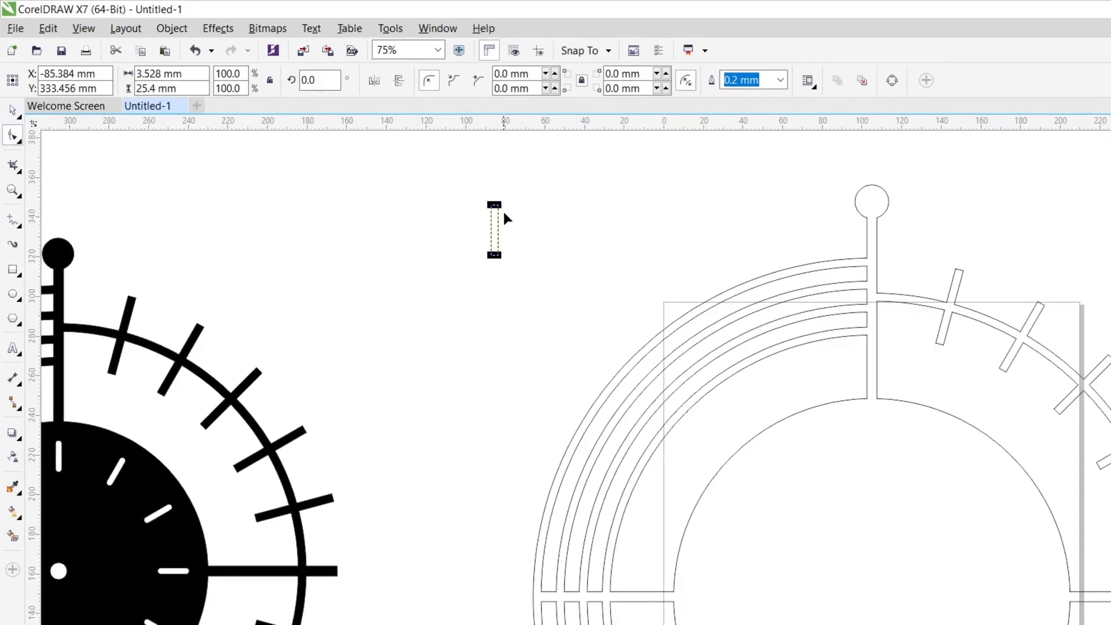
left_click_drag(491, 206, 492, 522)
key("space")
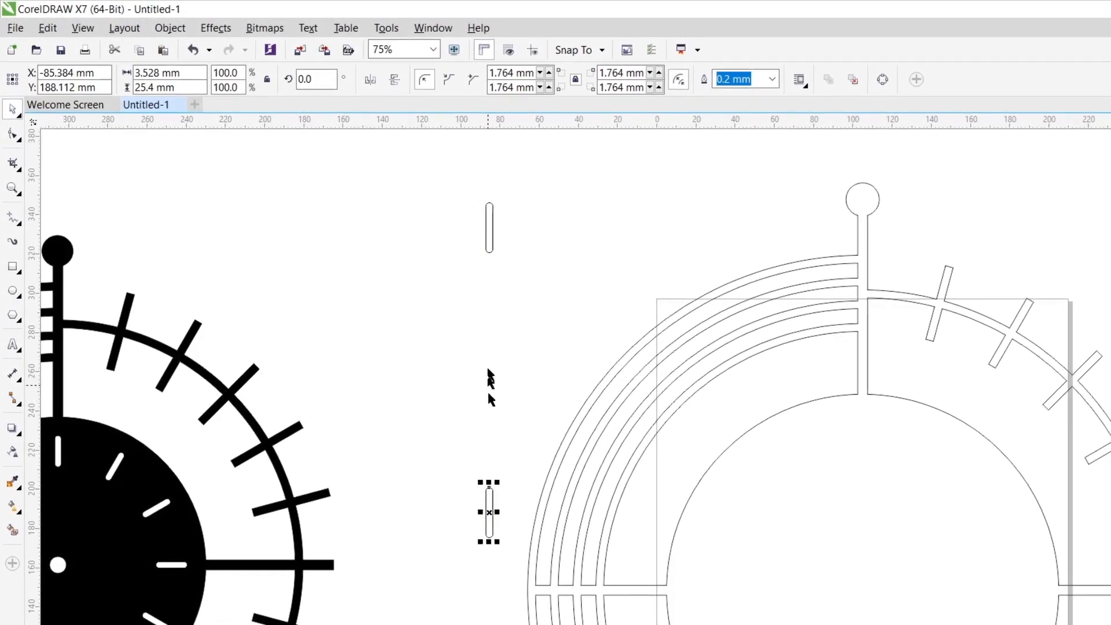
- Group the two rounded bars and centre the group on the page, inside the dial circle
scroll(492, 274, "down", 2)
left_click_drag(465, 228, 514, 437)
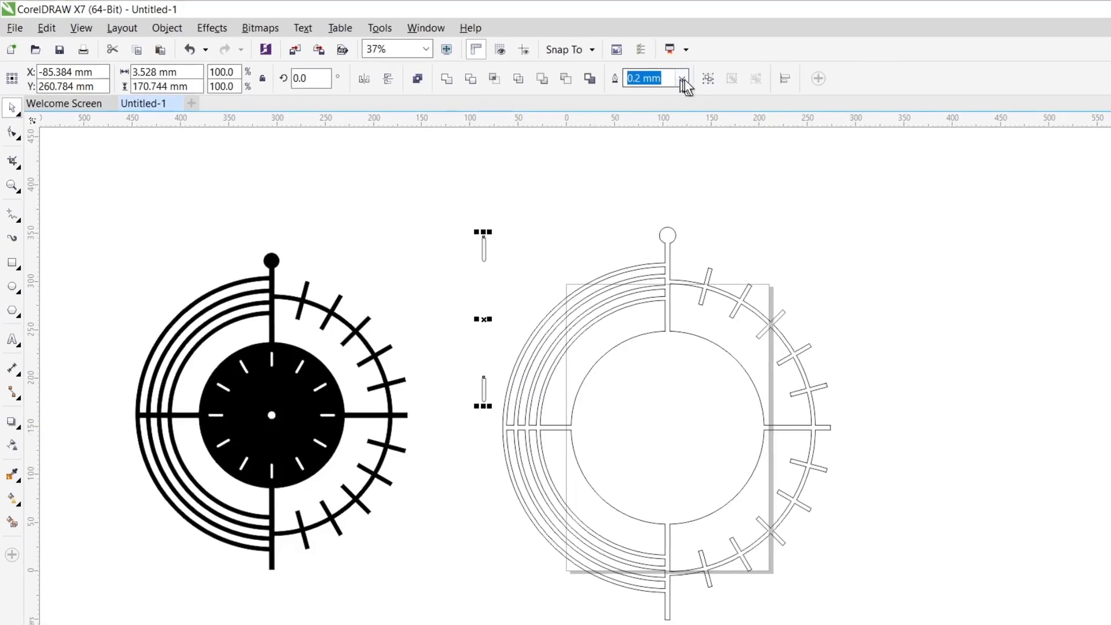
left_click(706, 81)
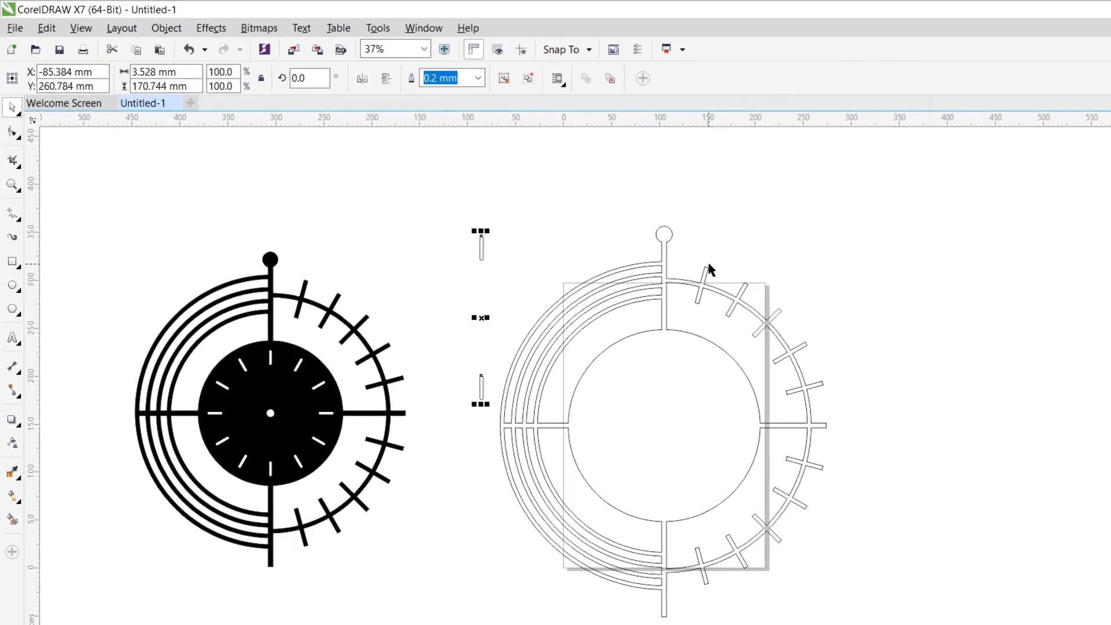
key("p")
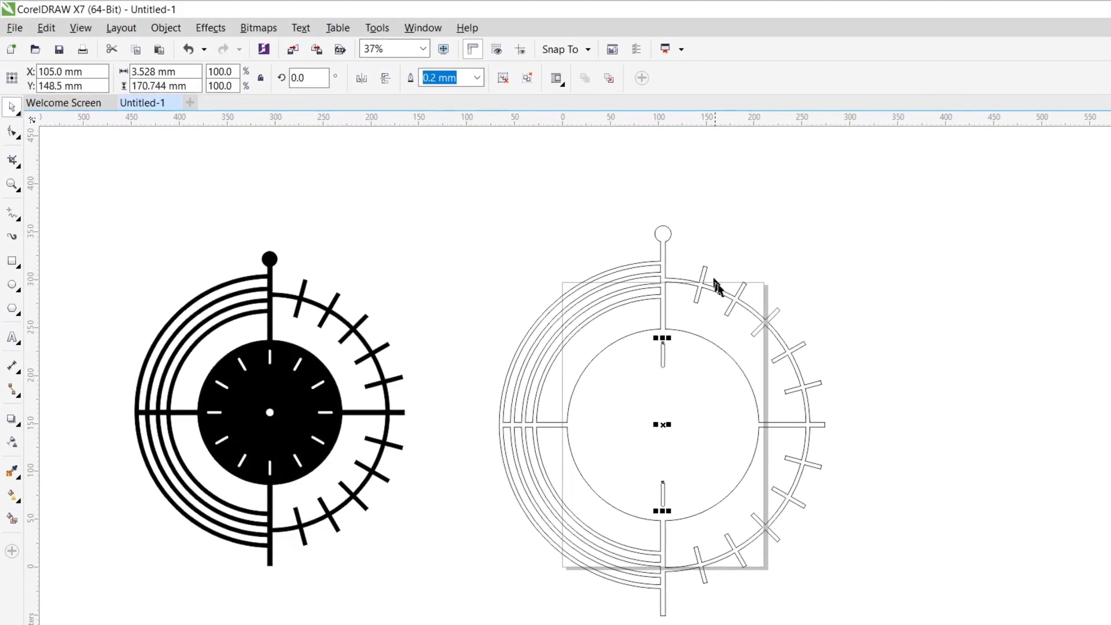
- Rotate a copy of the bar pair 30° about its centre and repeat until twelve hour marks surround the dial
left_click(661, 424)
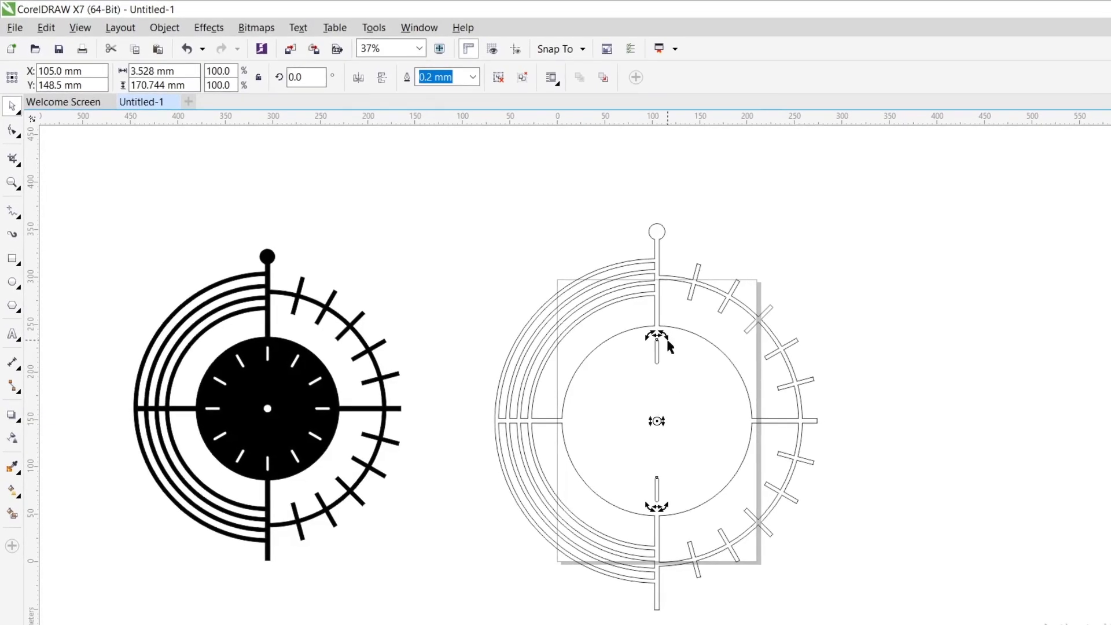
left_click_drag(660, 335, 619, 335)
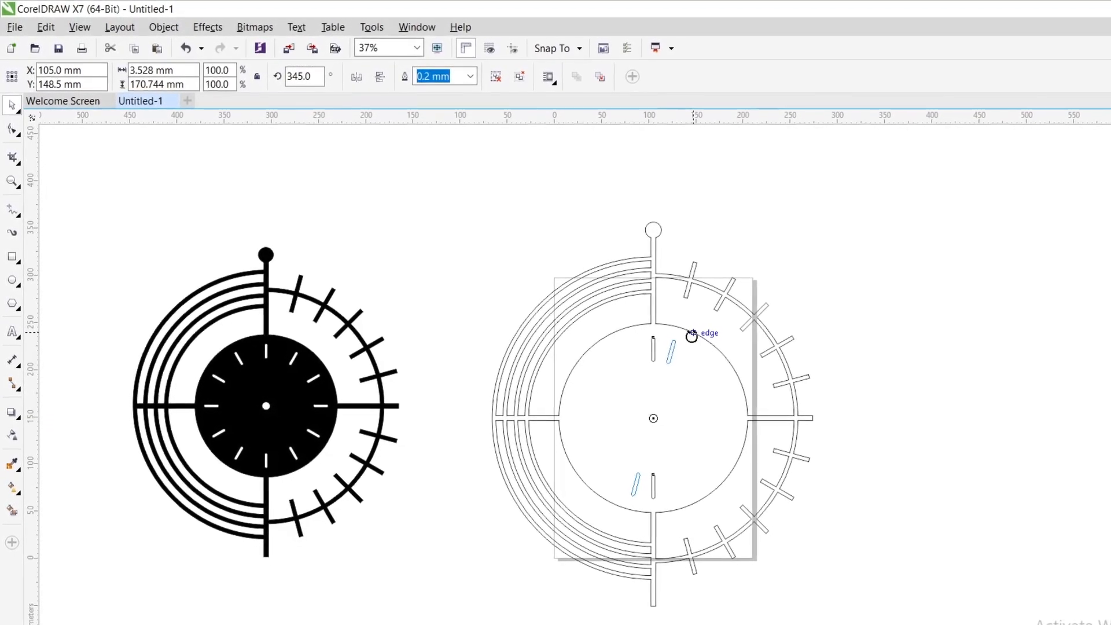
left_click_drag(617, 332, 616, 332)
right_click(617, 332)
key("ctrl+r")
key("ctrl+r")
key("ctrl+r")
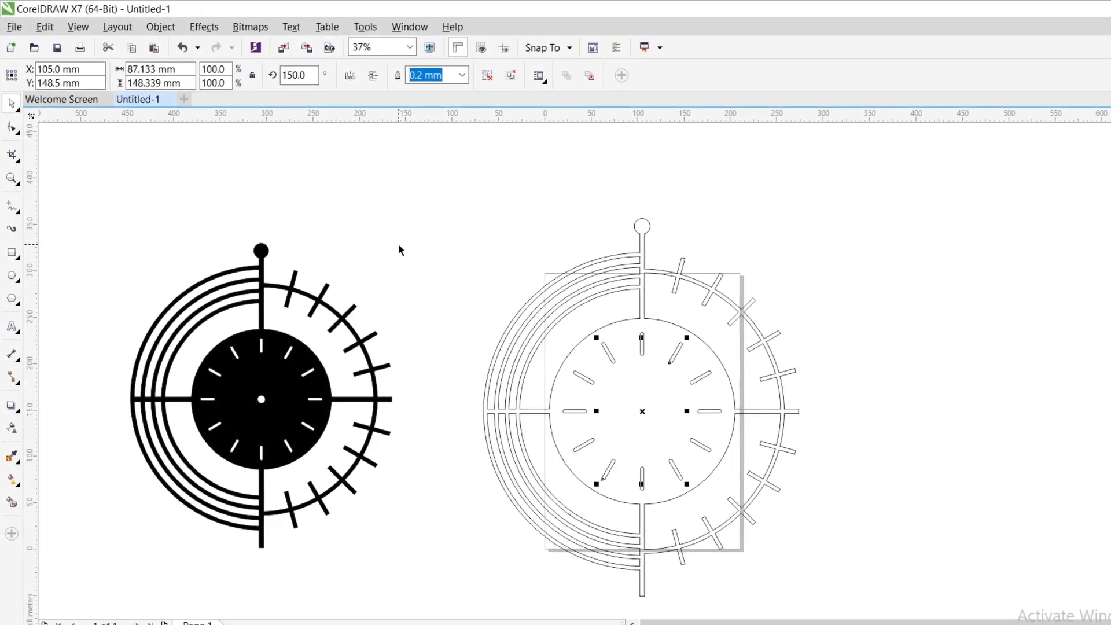
key("ctrl+r")
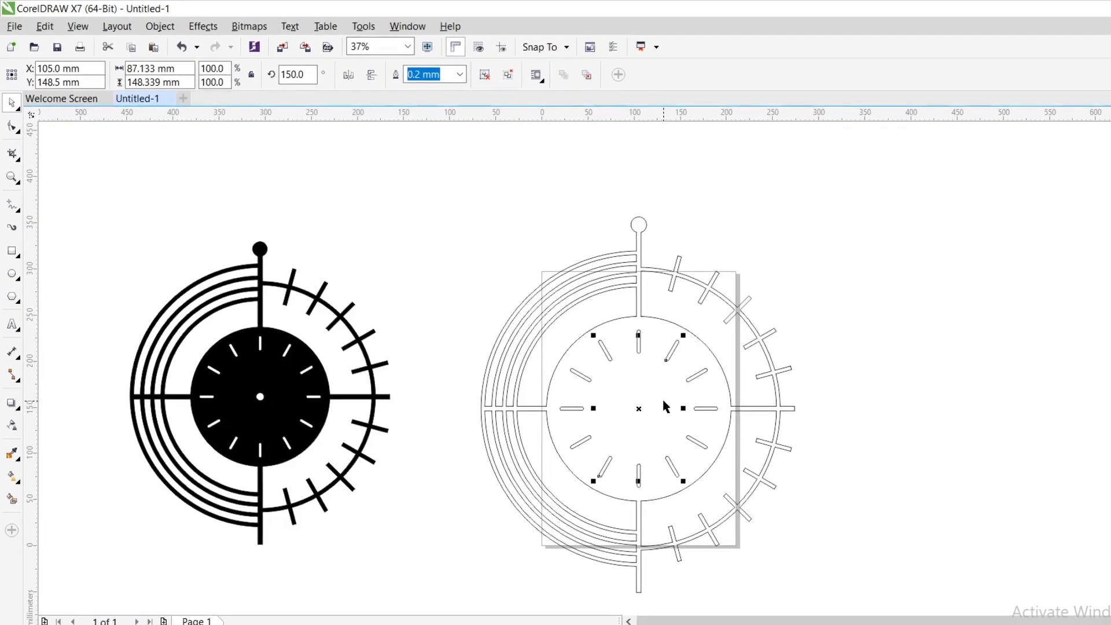
left_click(856, 339)
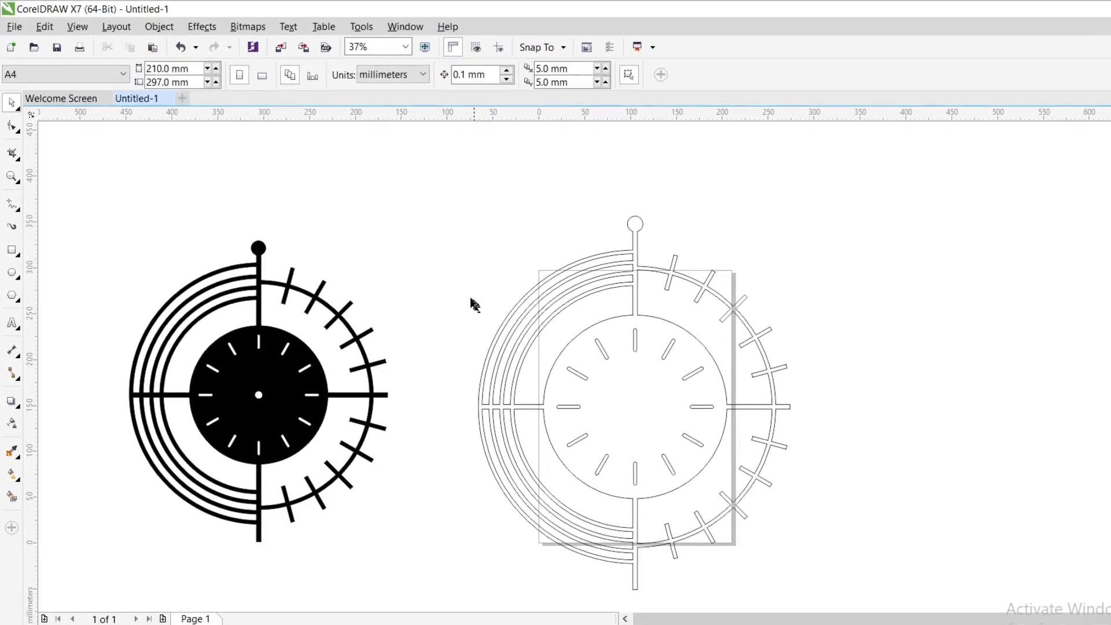
- Select all hour marks inside the dial circle and ungroup them
left_click_drag(471, 303, 719, 496)
left_click(613, 74)
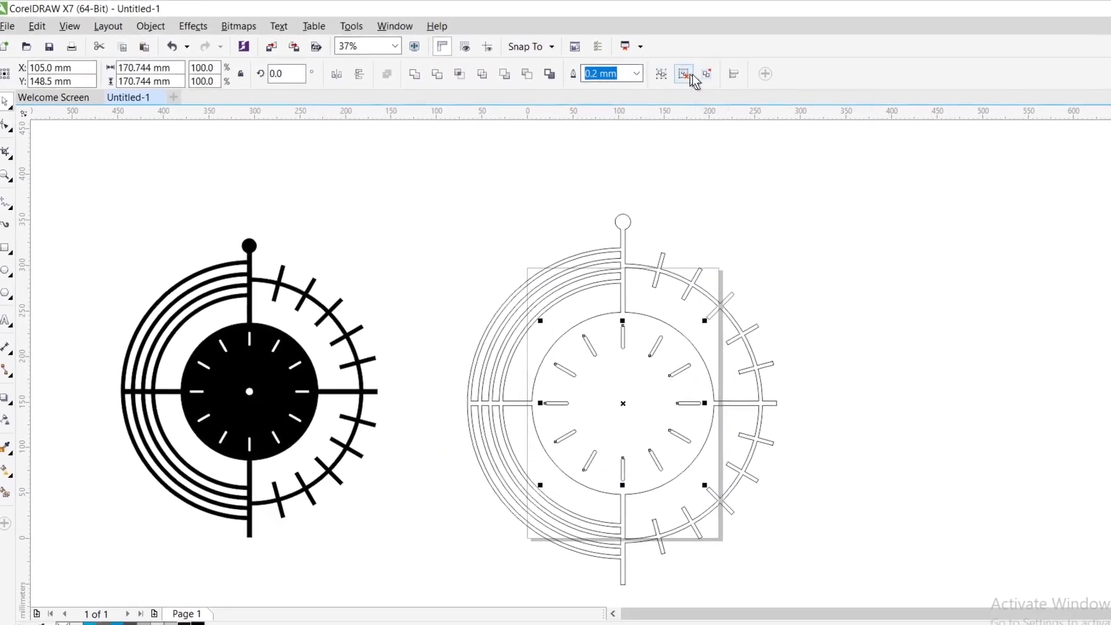
left_click(662, 74)
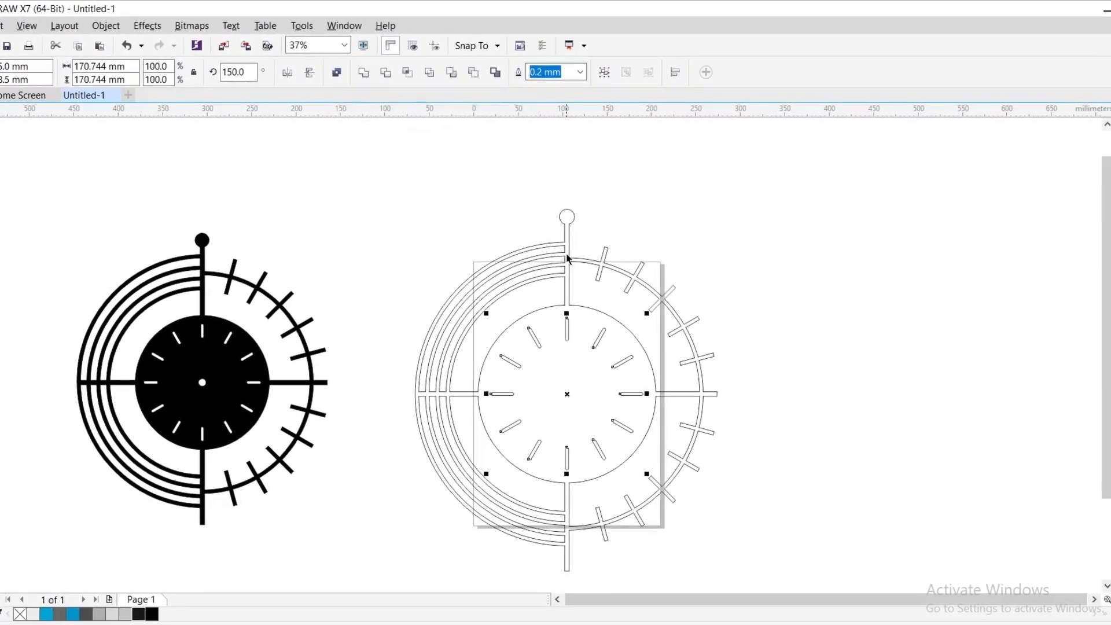
- Combine the hour marks with the clock shape and fill the result with black
left_click(573, 259, "shift")
left_click(318, 73)
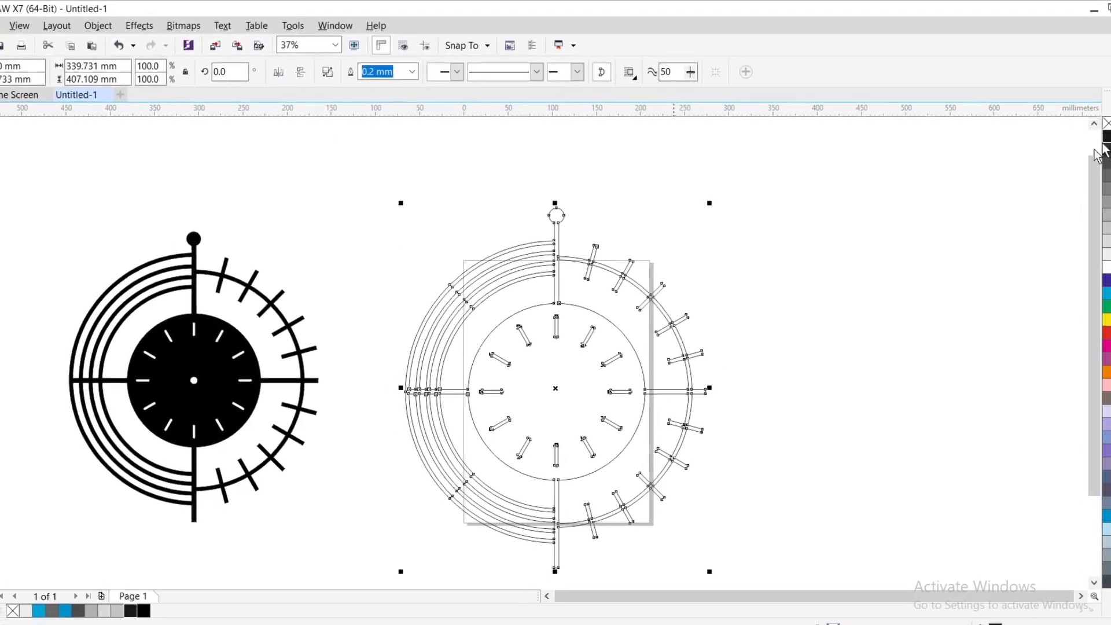
left_click(1099, 143)
left_click(887, 266)
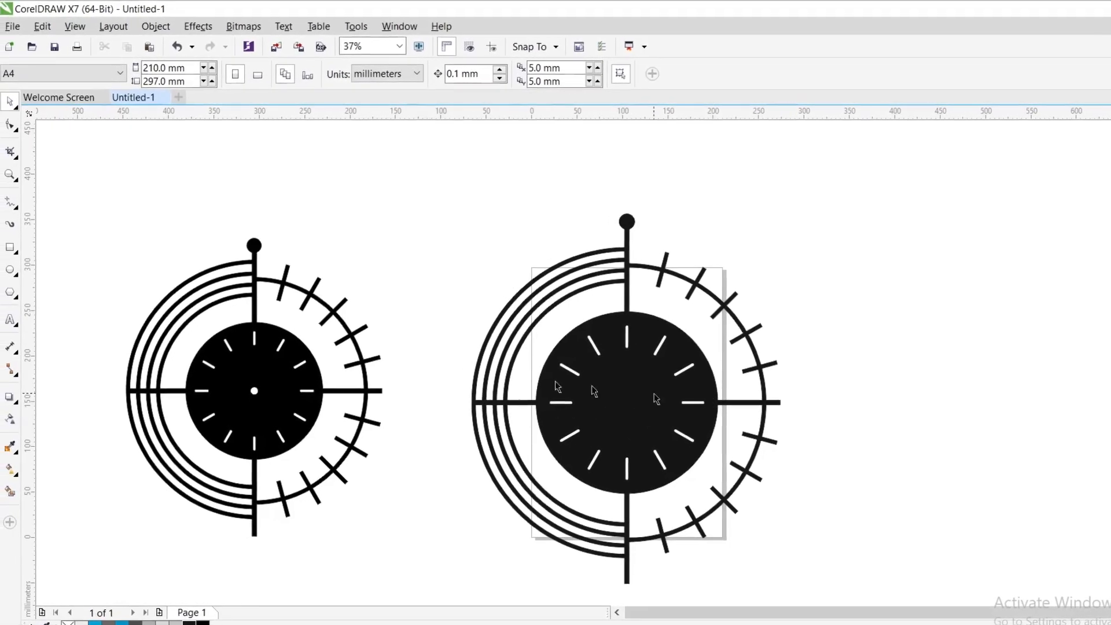
- Cut a hole in the centre of the dial by combining a page-centred circle of about 12.7 mm diameter with the clock shape
left_click(13, 270)
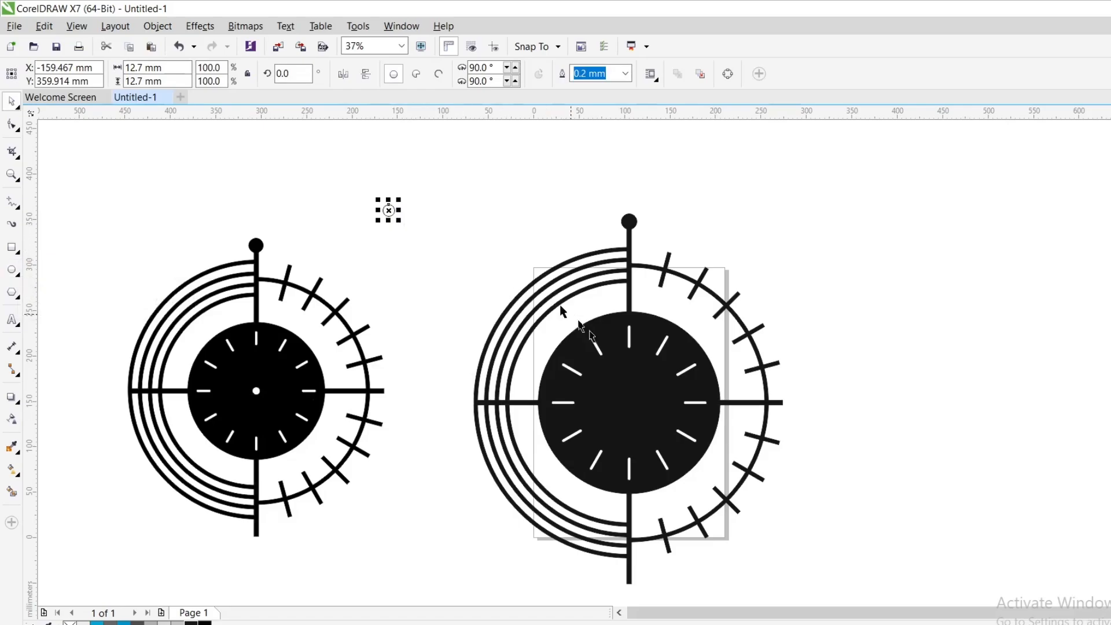
left_click(627, 379, "shift")
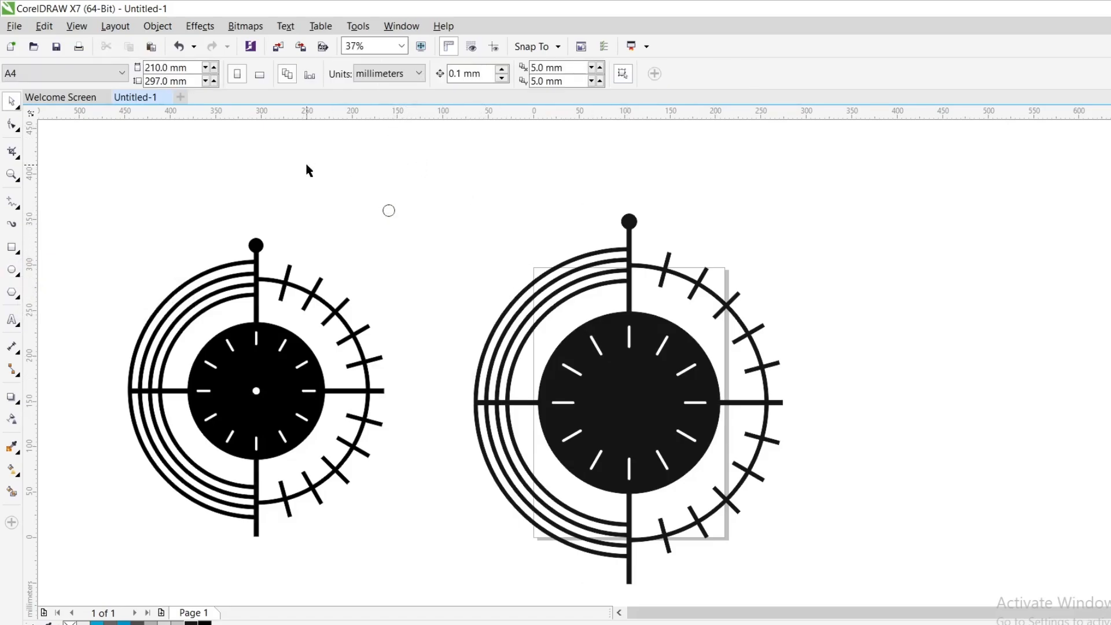
left_click_drag(307, 169, 412, 252)
left_click(633, 347, "shift")
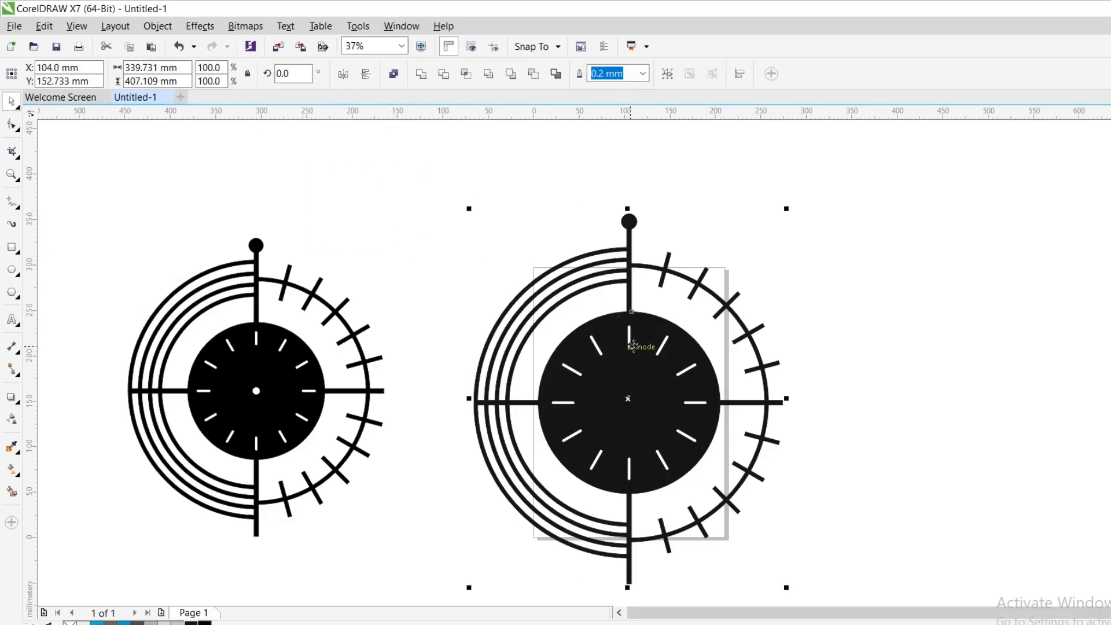
left_click(393, 73)
left_click(770, 329)
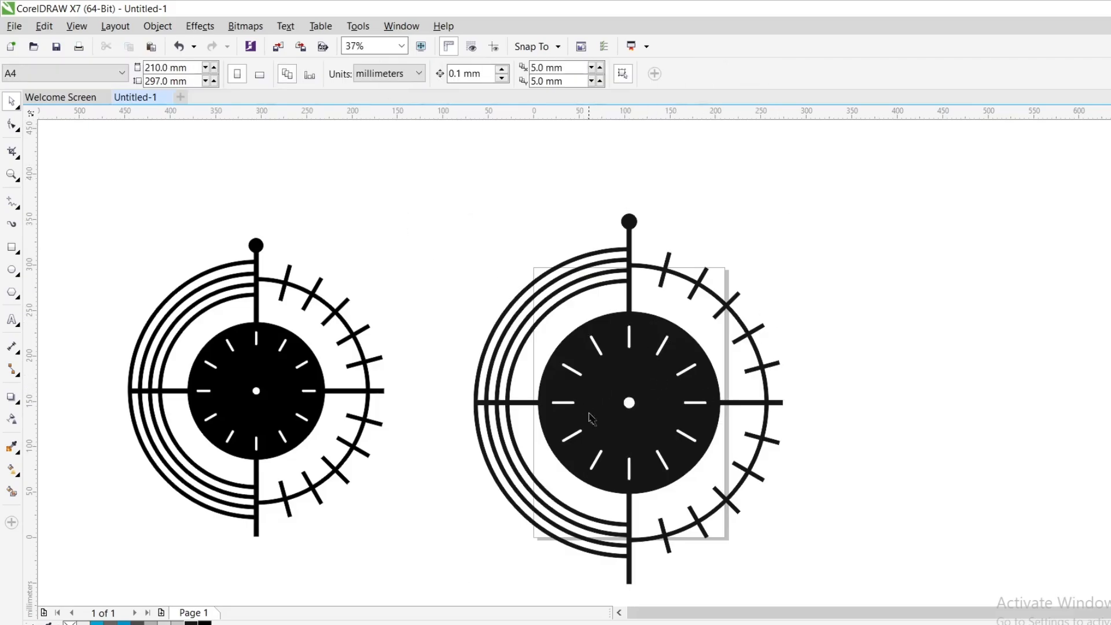